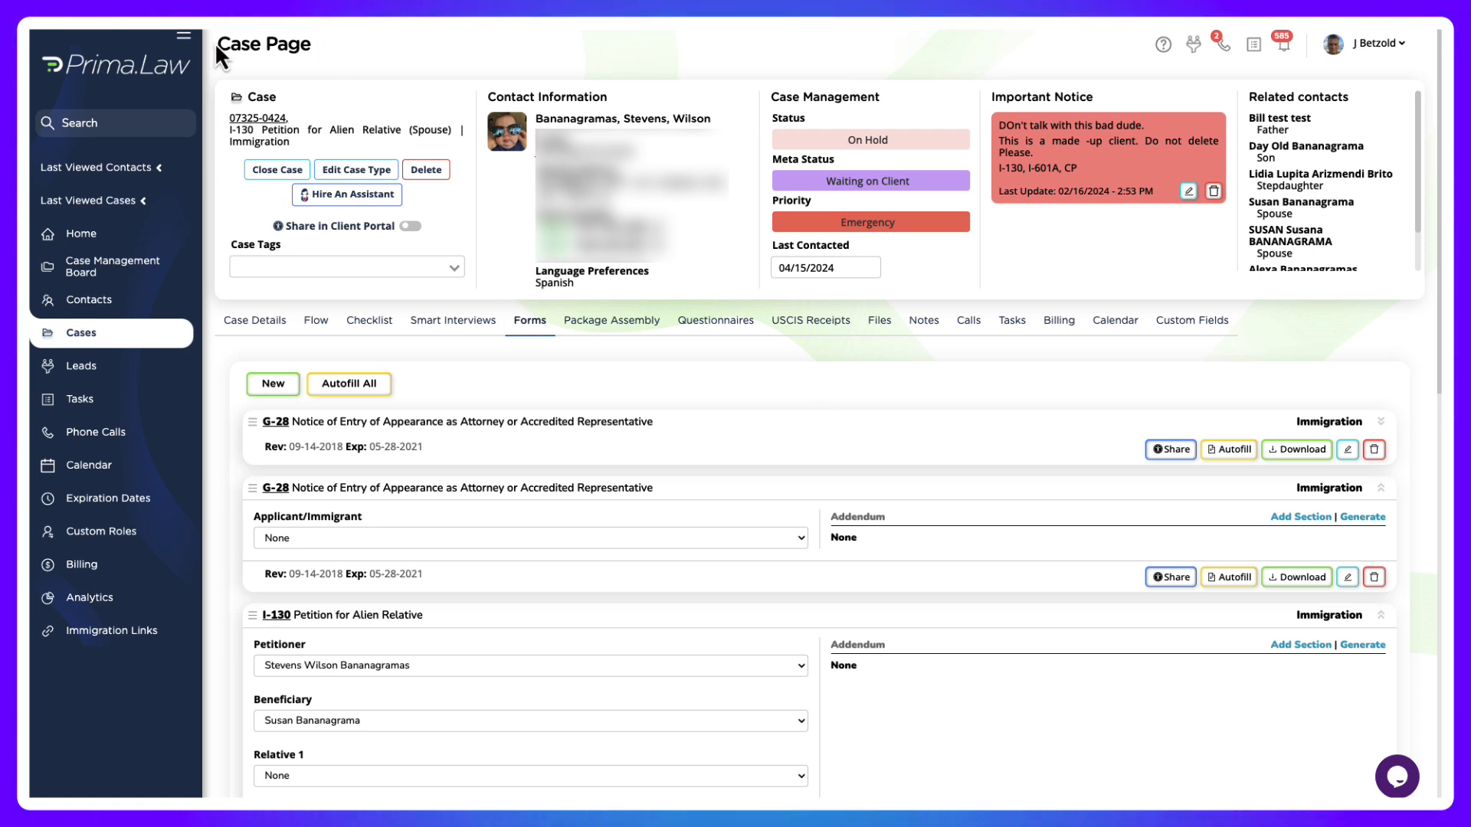
Review the I-130 form's assigned parties and the available petitioner choices, keeping the current petitioner.
{"action": "scroll", "coordinate": [632, 651], "scroll_direction": "down", "scroll_amount": 1}
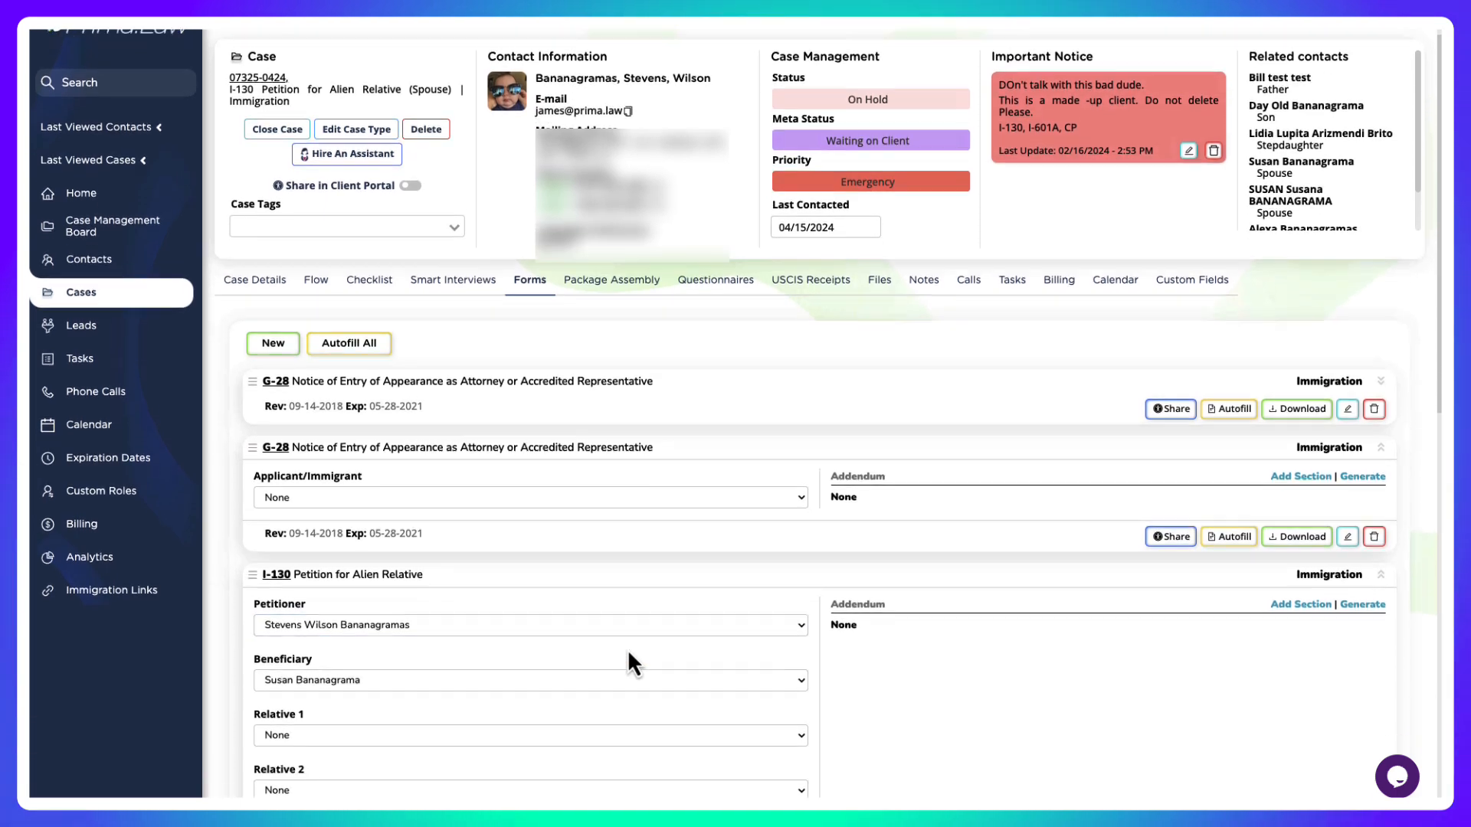
{"action": "scroll", "coordinate": [628, 650], "scroll_direction": "down", "scroll_amount": 3}
{"action": "scroll", "coordinate": [343, 434], "scroll_direction": "down", "scroll_amount": 1}
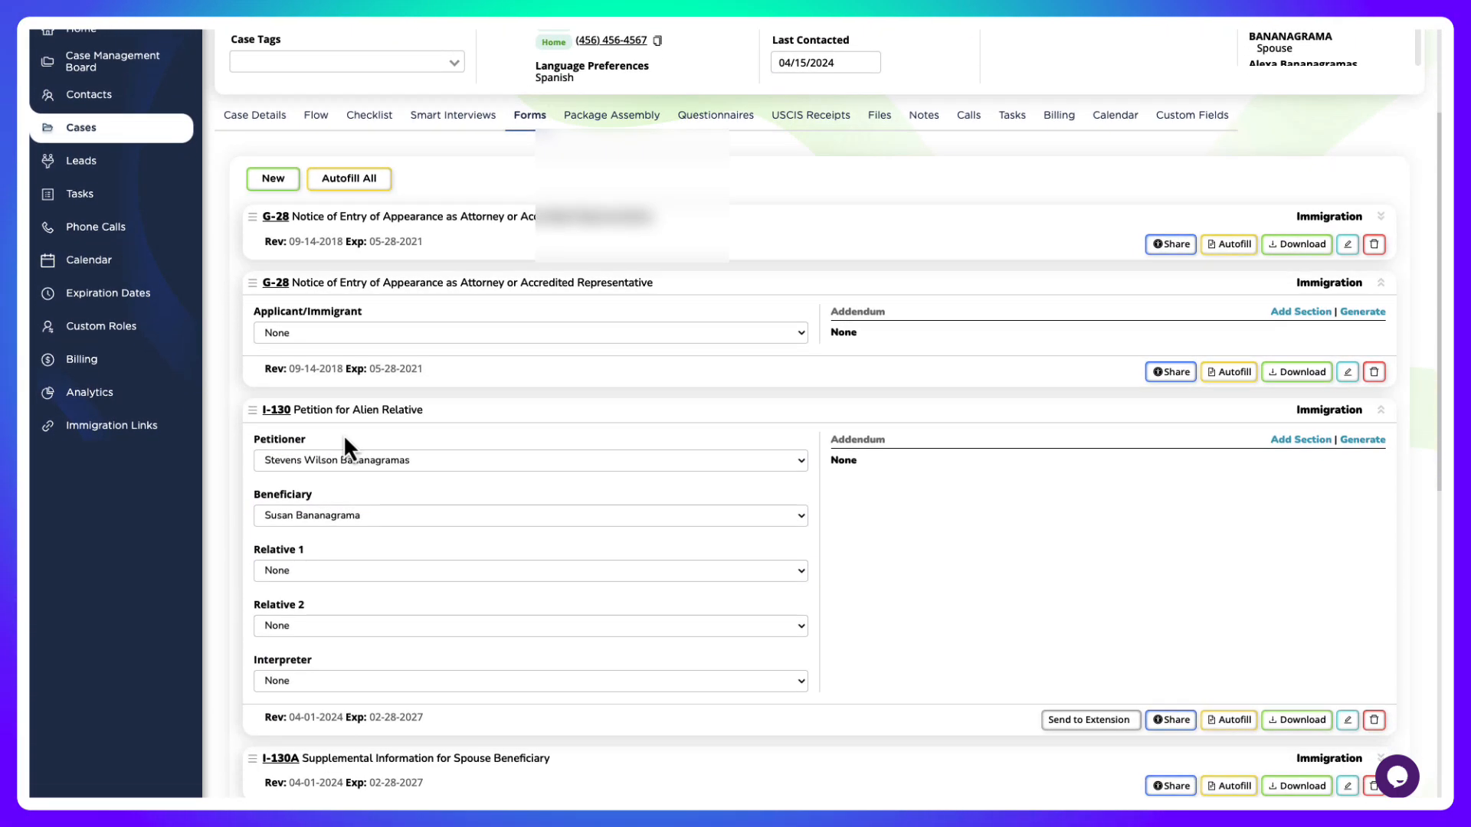
{"action": "right_click", "coordinate": [844, 443]}
{"action": "left_click", "coordinate": [860, 489]}
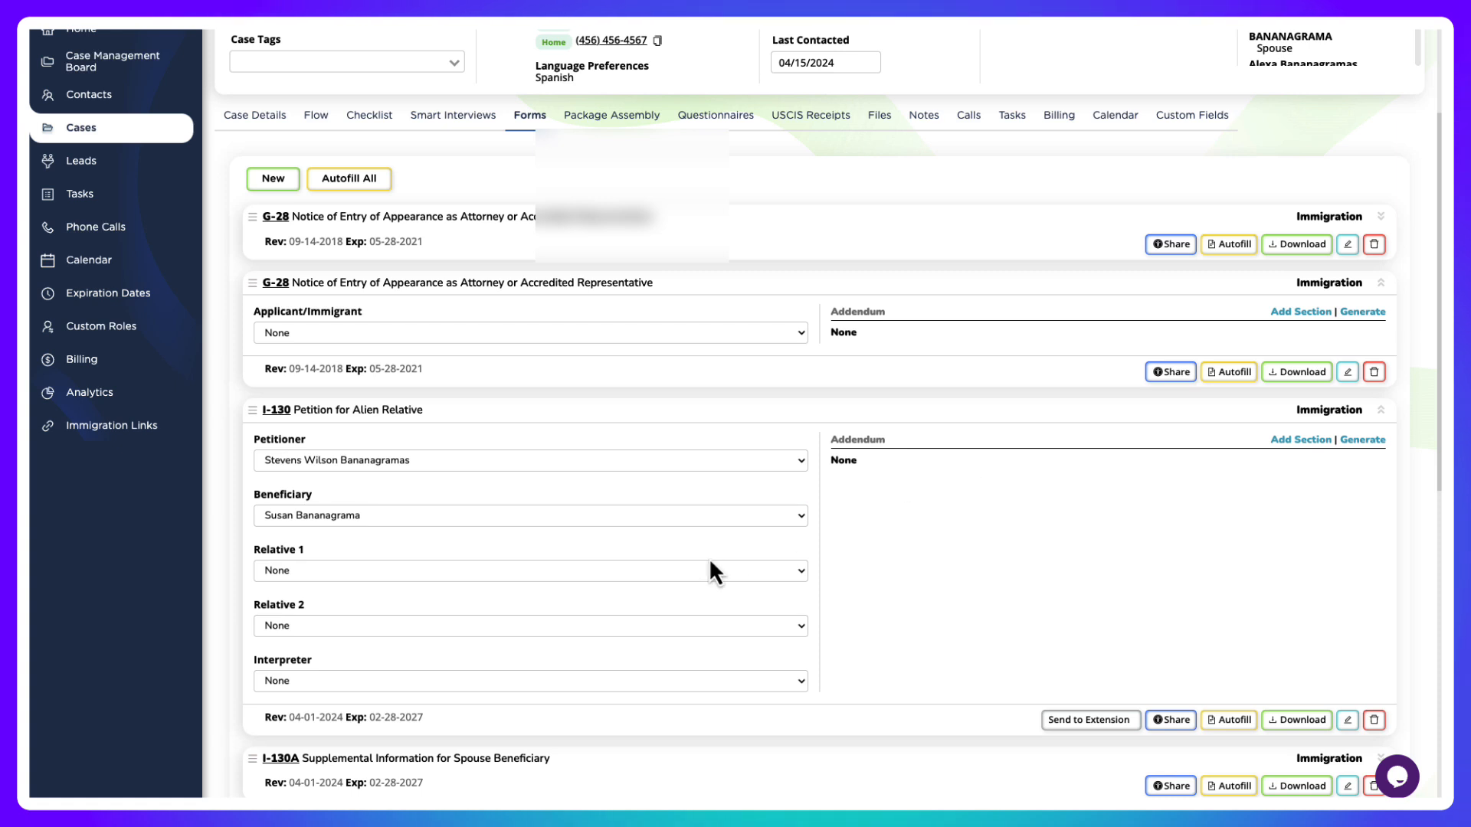
{"action": "left_click", "coordinate": [802, 461]}
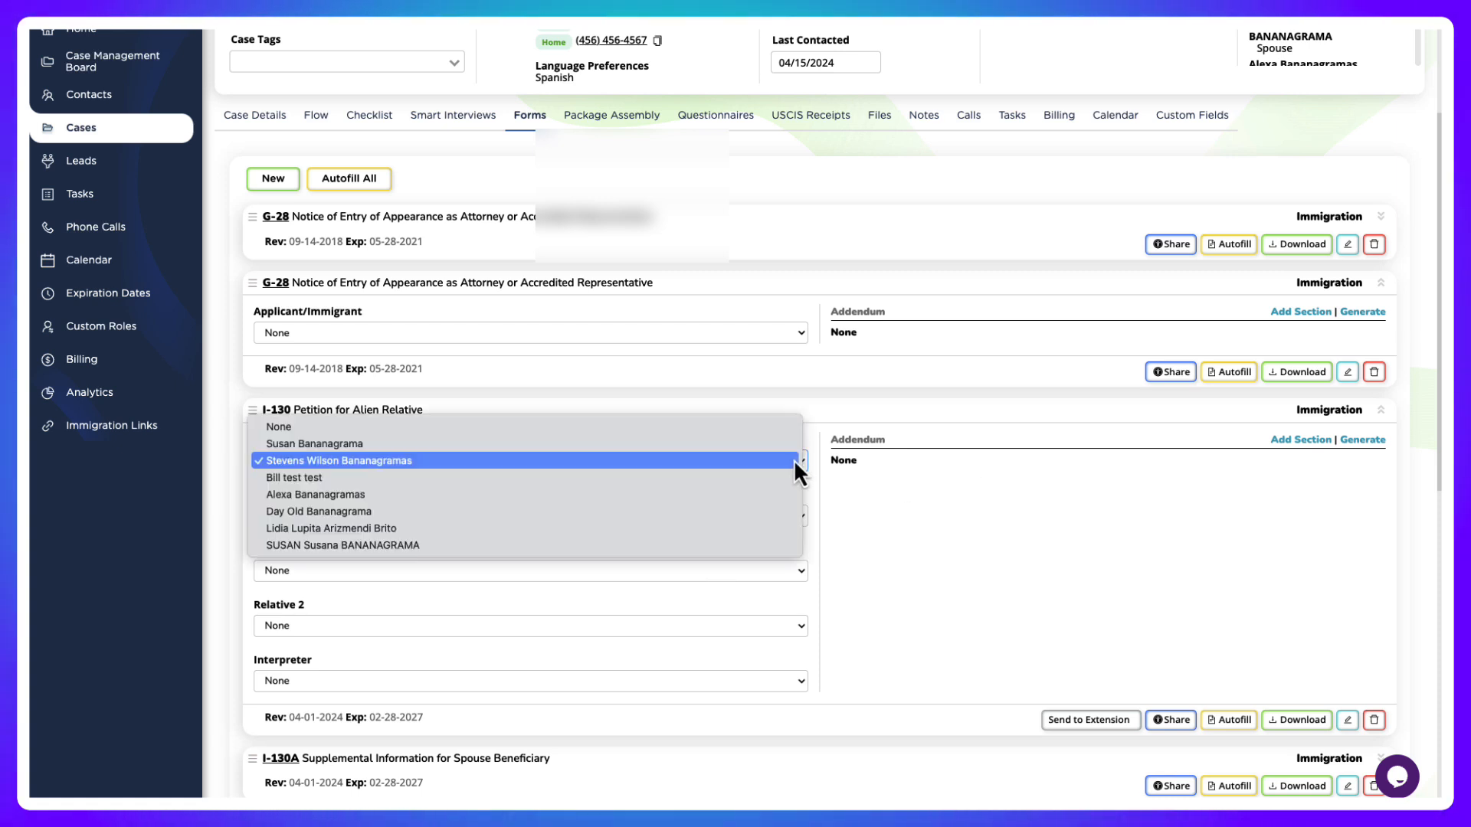
{"action": "left_click", "coordinate": [793, 459]}
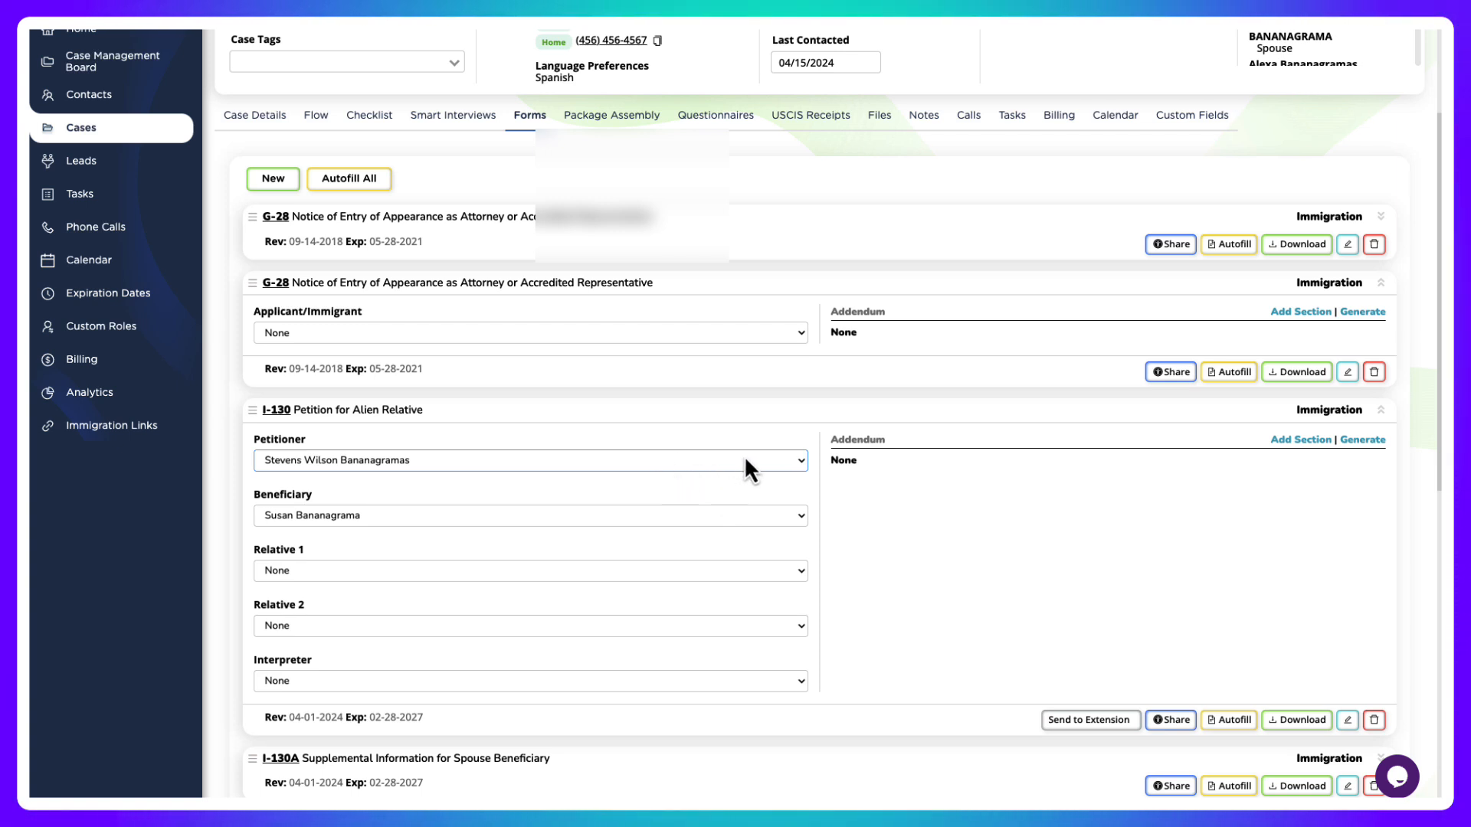
Generate the I-130 addendum sections, select all of them and delete them.
{"action": "left_click", "coordinate": [1365, 442]}
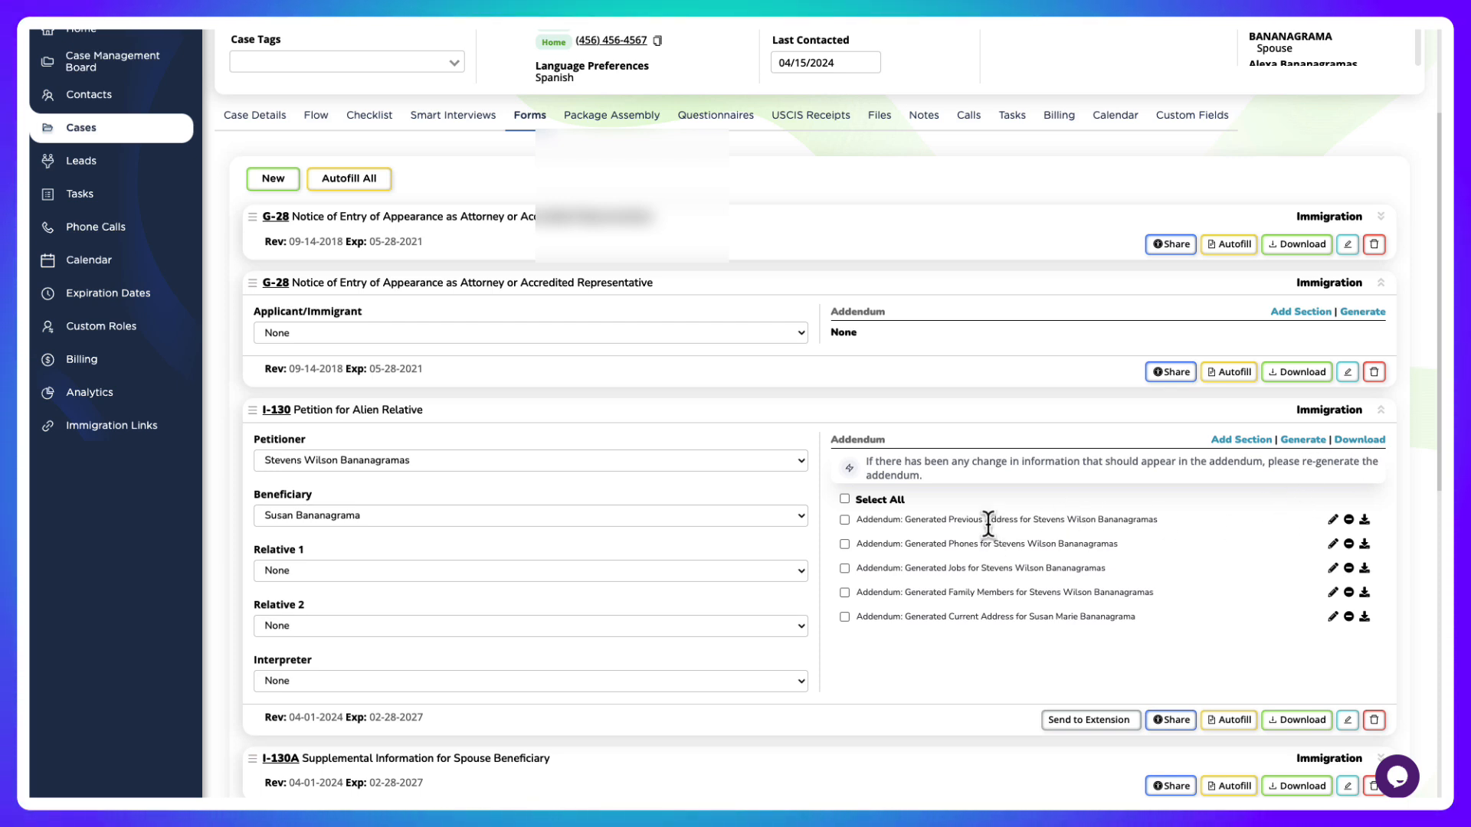
{"action": "left_click", "coordinate": [844, 521]}
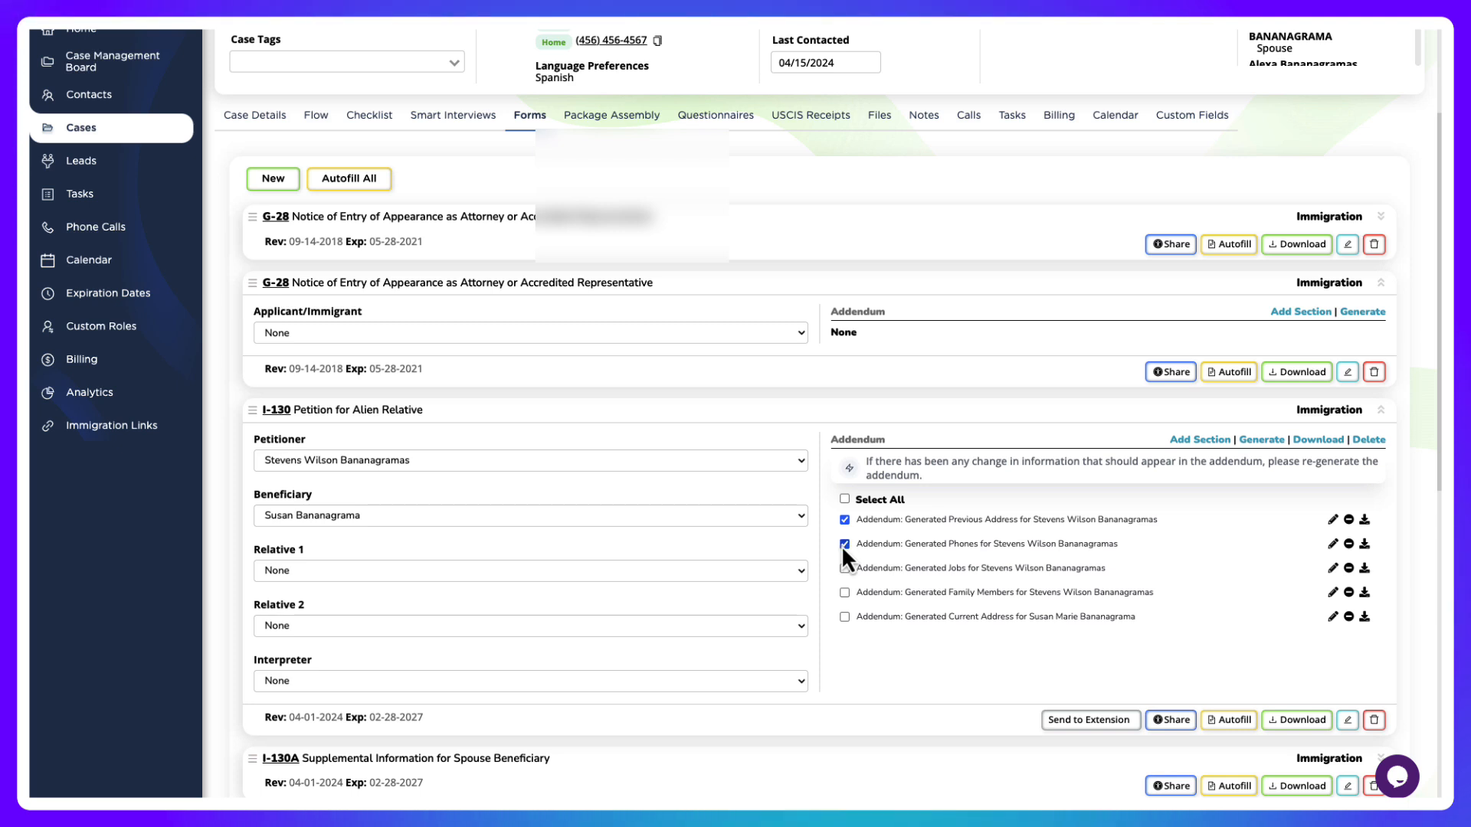
{"action": "left_click", "coordinate": [845, 593]}
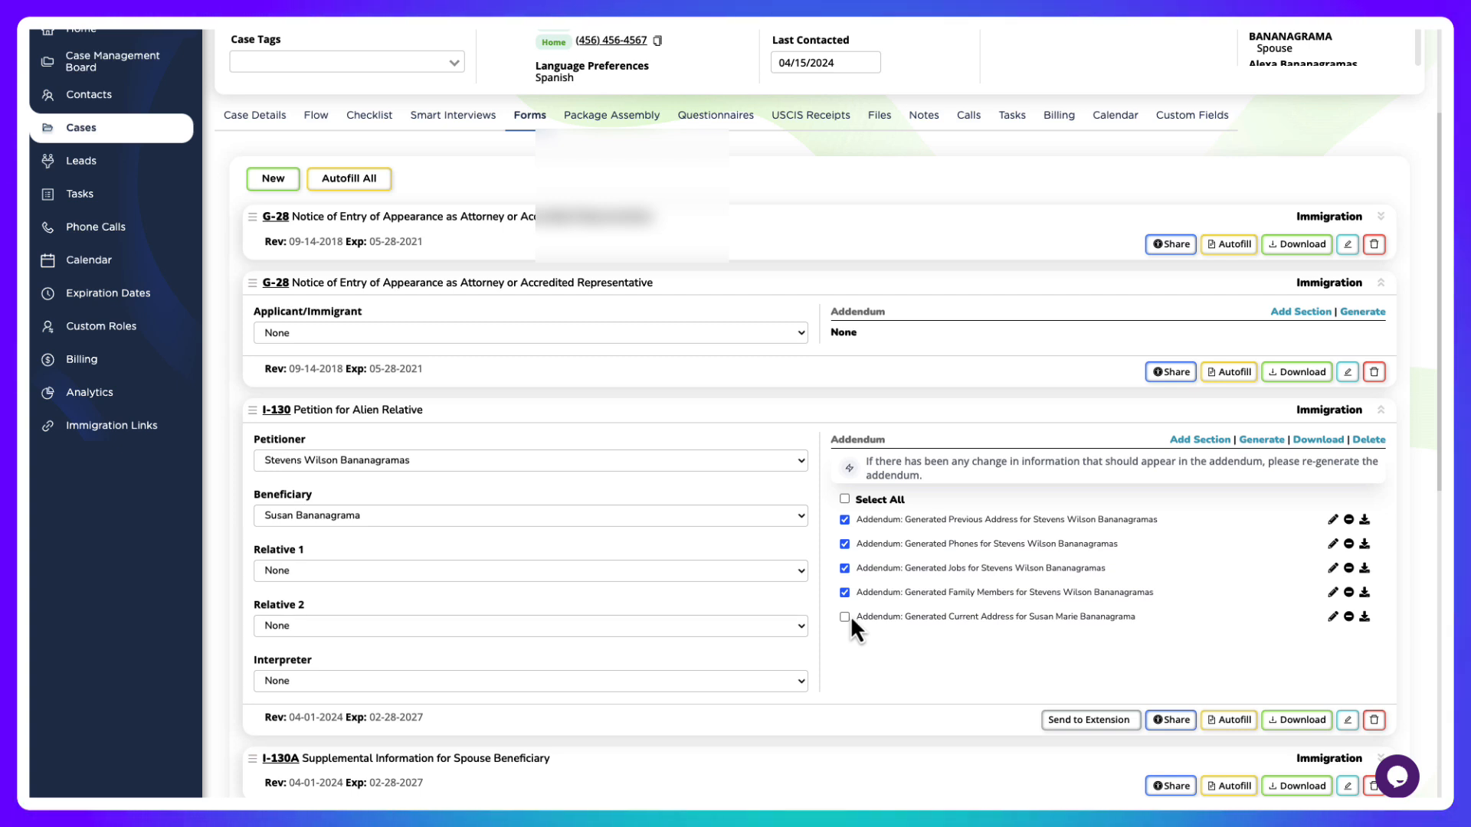
{"action": "left_click", "coordinate": [847, 617]}
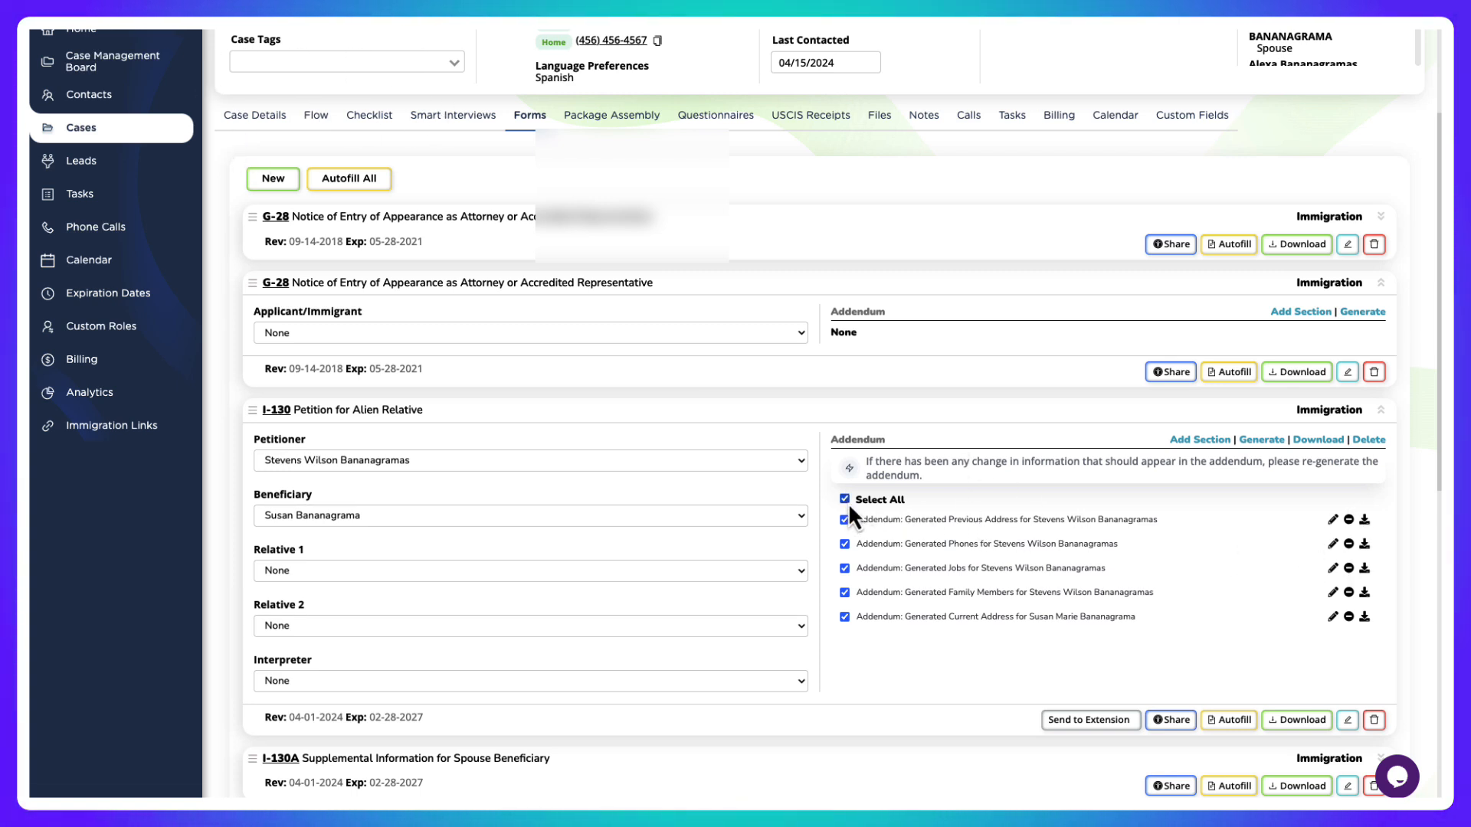
{"action": "left_click", "coordinate": [1367, 443]}
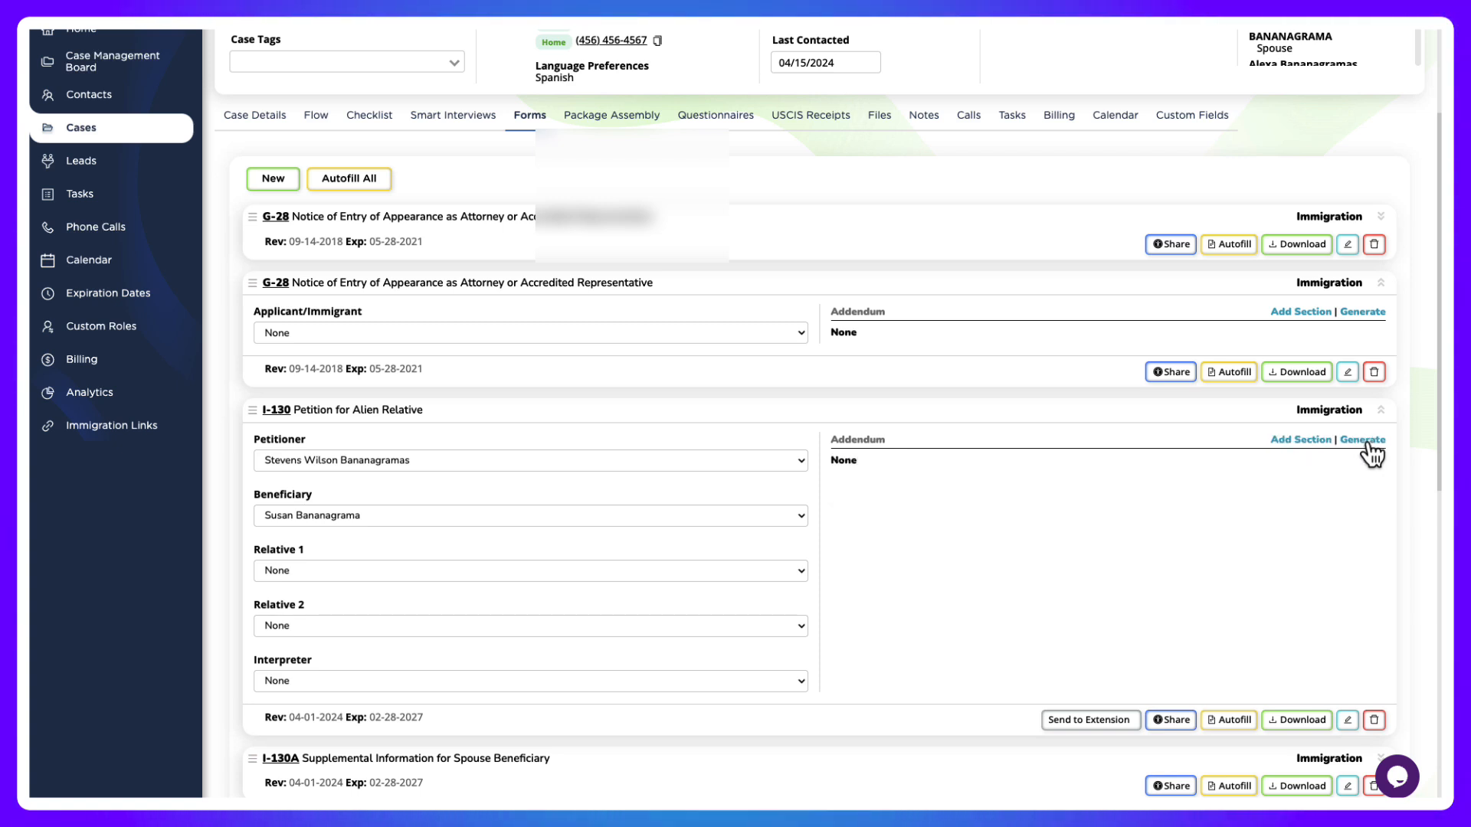
Generate the I-130 addendum sections and start an additional section titled "The title is here".
{"action": "left_click", "coordinate": [1368, 442]}
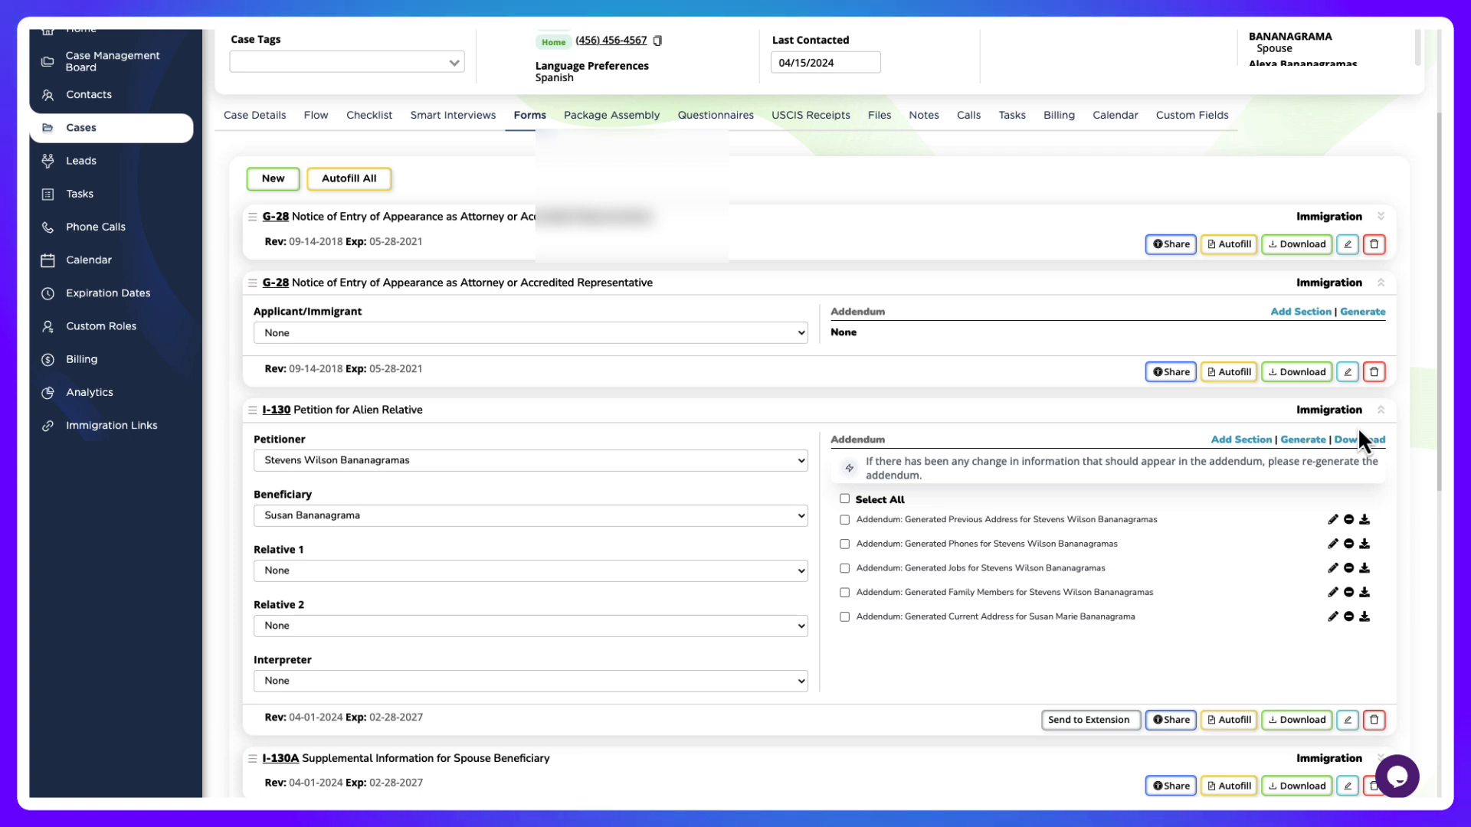
{"action": "left_click", "coordinate": [1240, 440]}
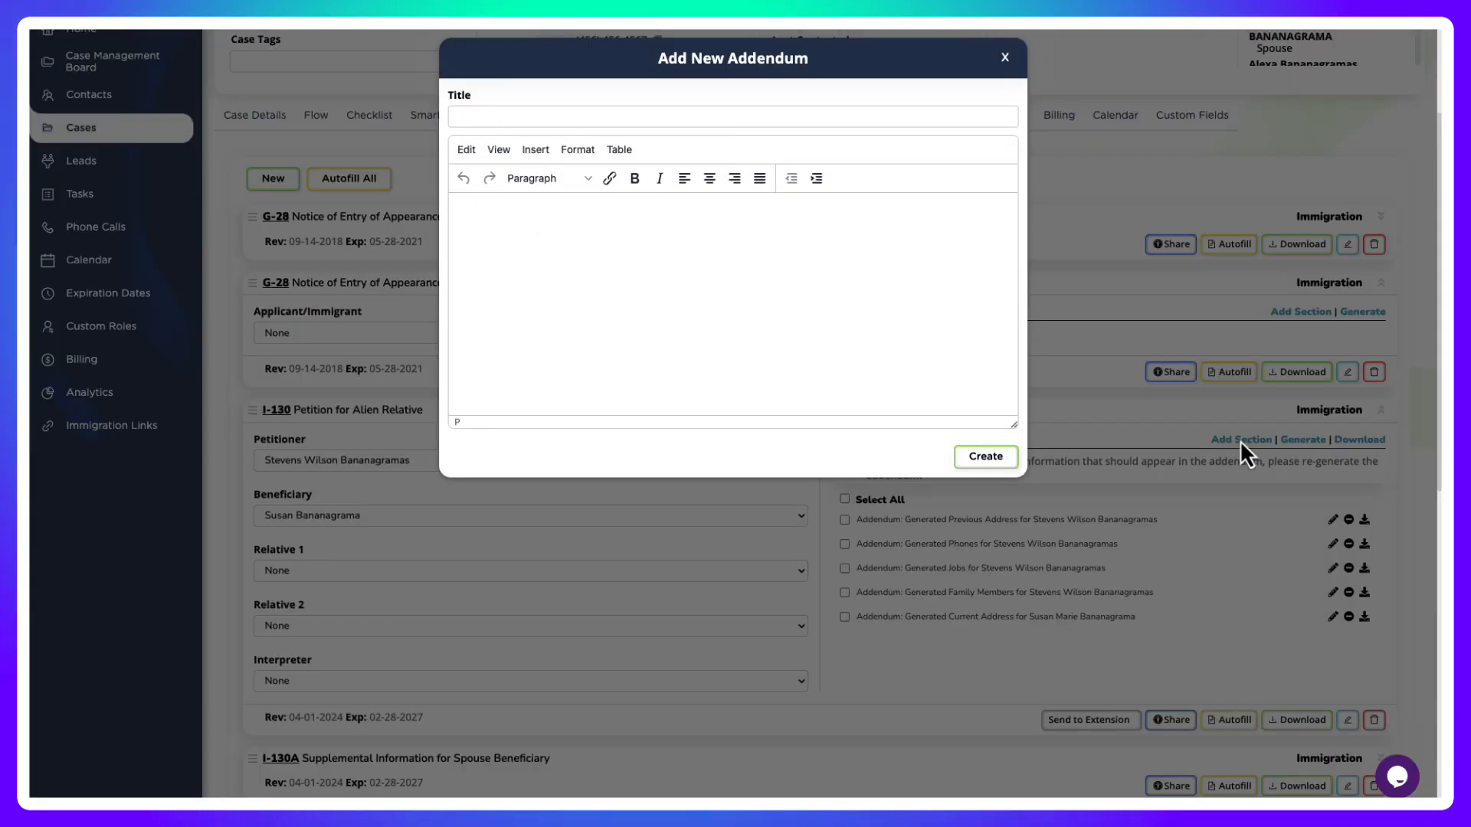
{"action": "left_click", "coordinate": [633, 116]}
{"action": "type", "text": "The "}
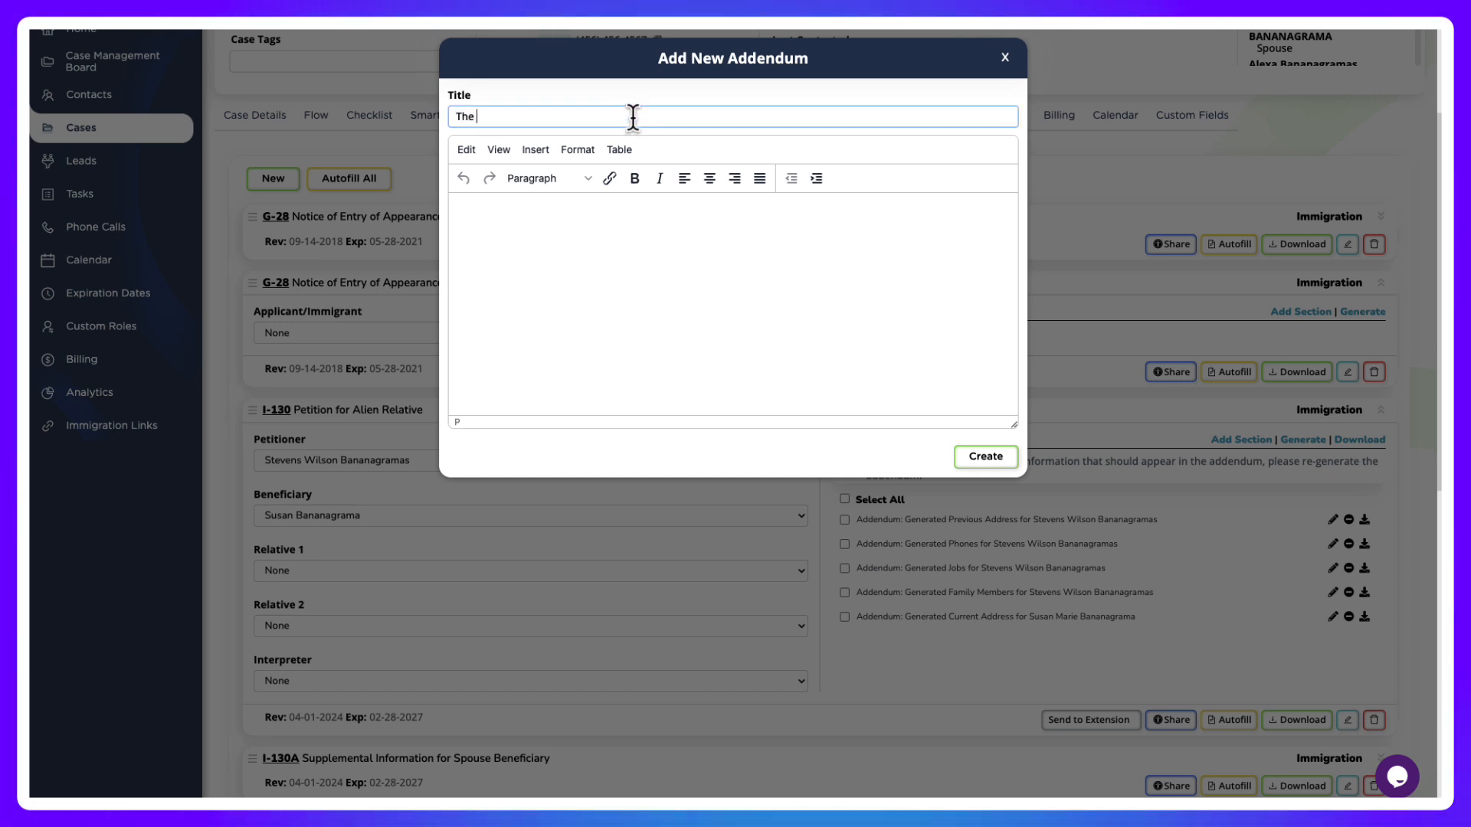
{"action": "type", "text": "title is here"}
{"action": "key", "text": "Tab"}
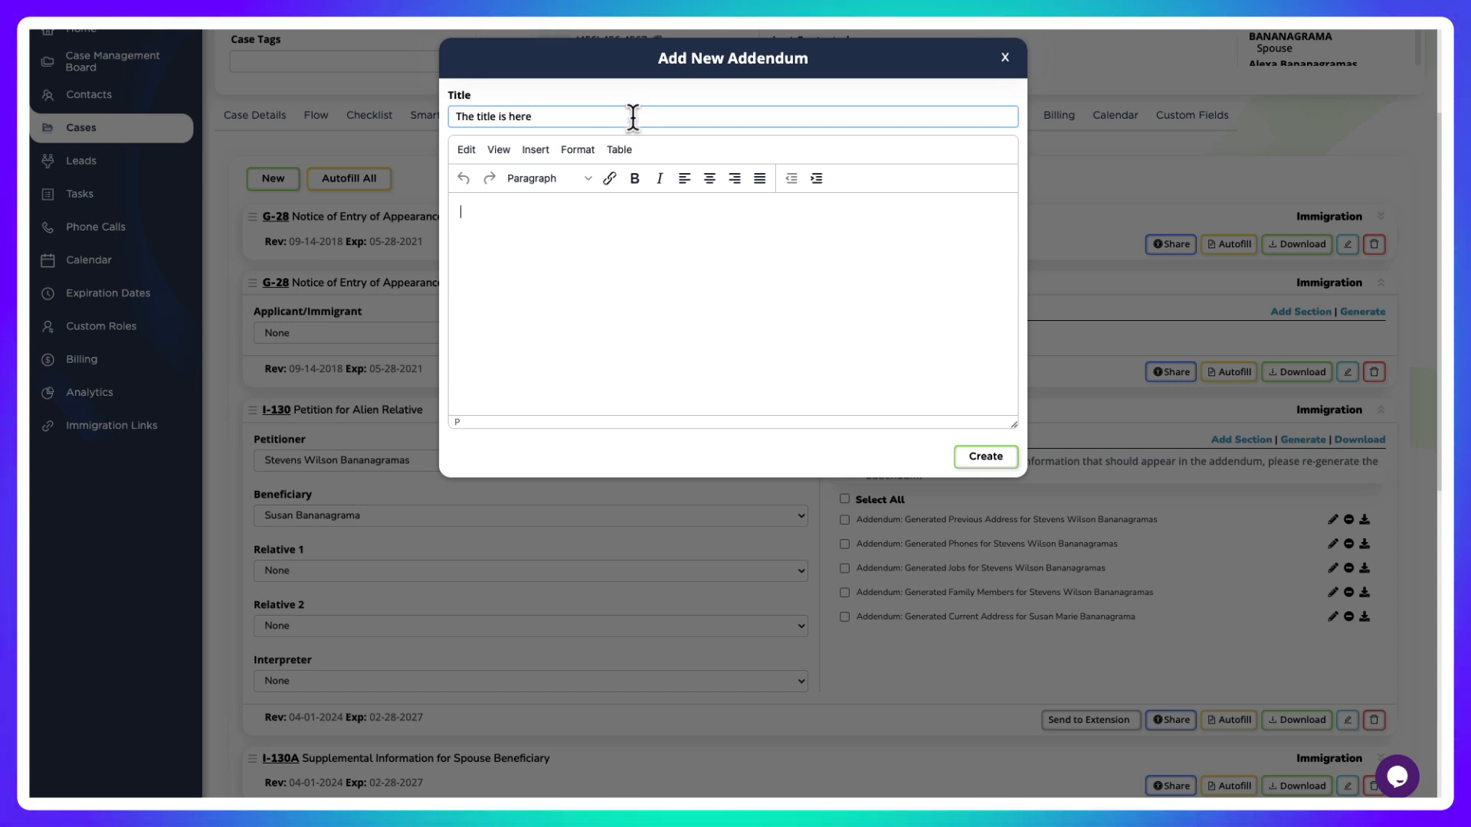
Fill the new addendum section's body with many repetitions of "ERnter some data here." and create it.
{"action": "type", "text": "ERnt"}
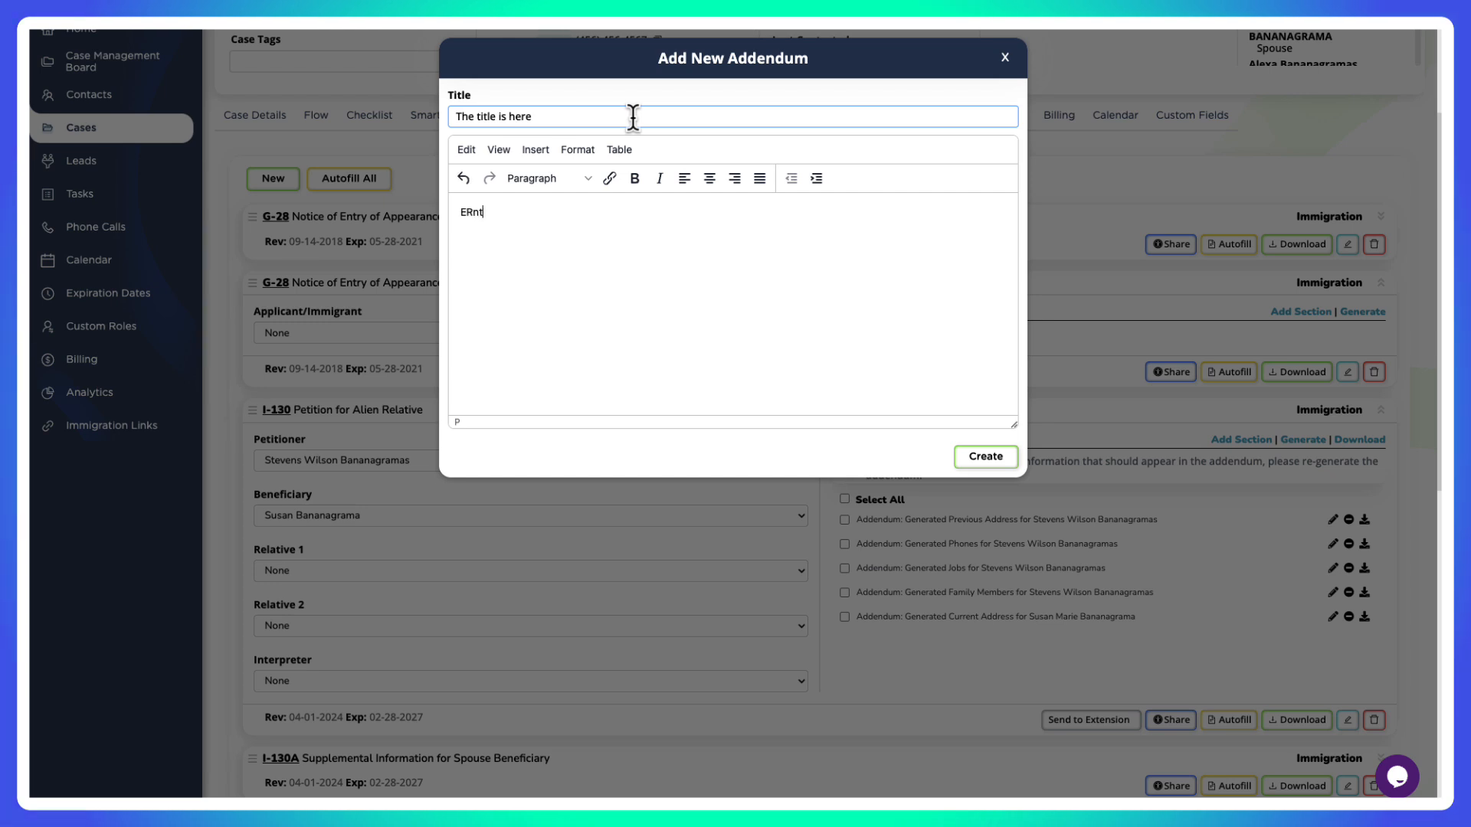
{"action": "type", "text": "er some data her"}
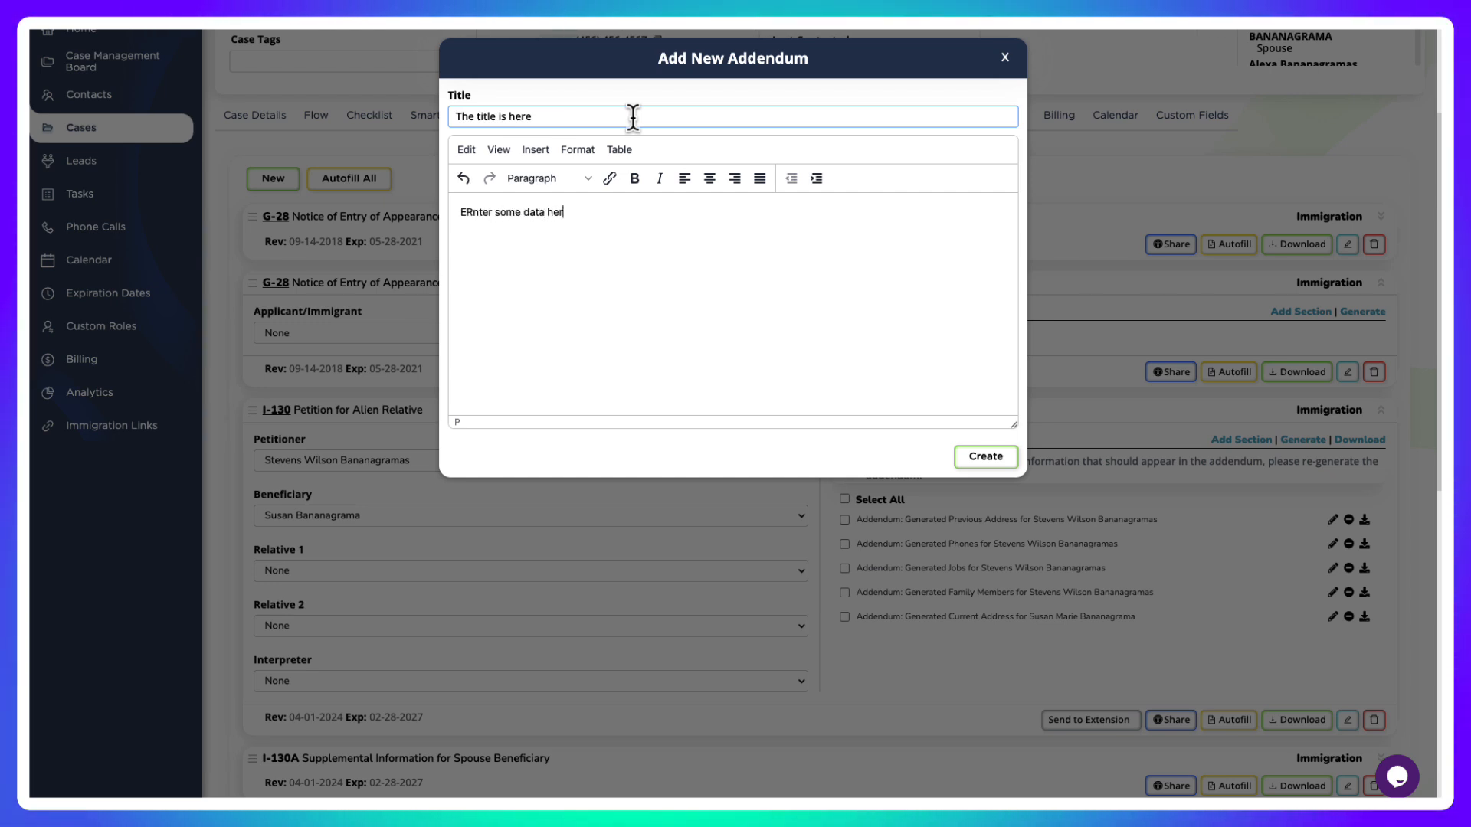
{"action": "type", "text": "e."}
{"action": "key", "text": "super+a"}
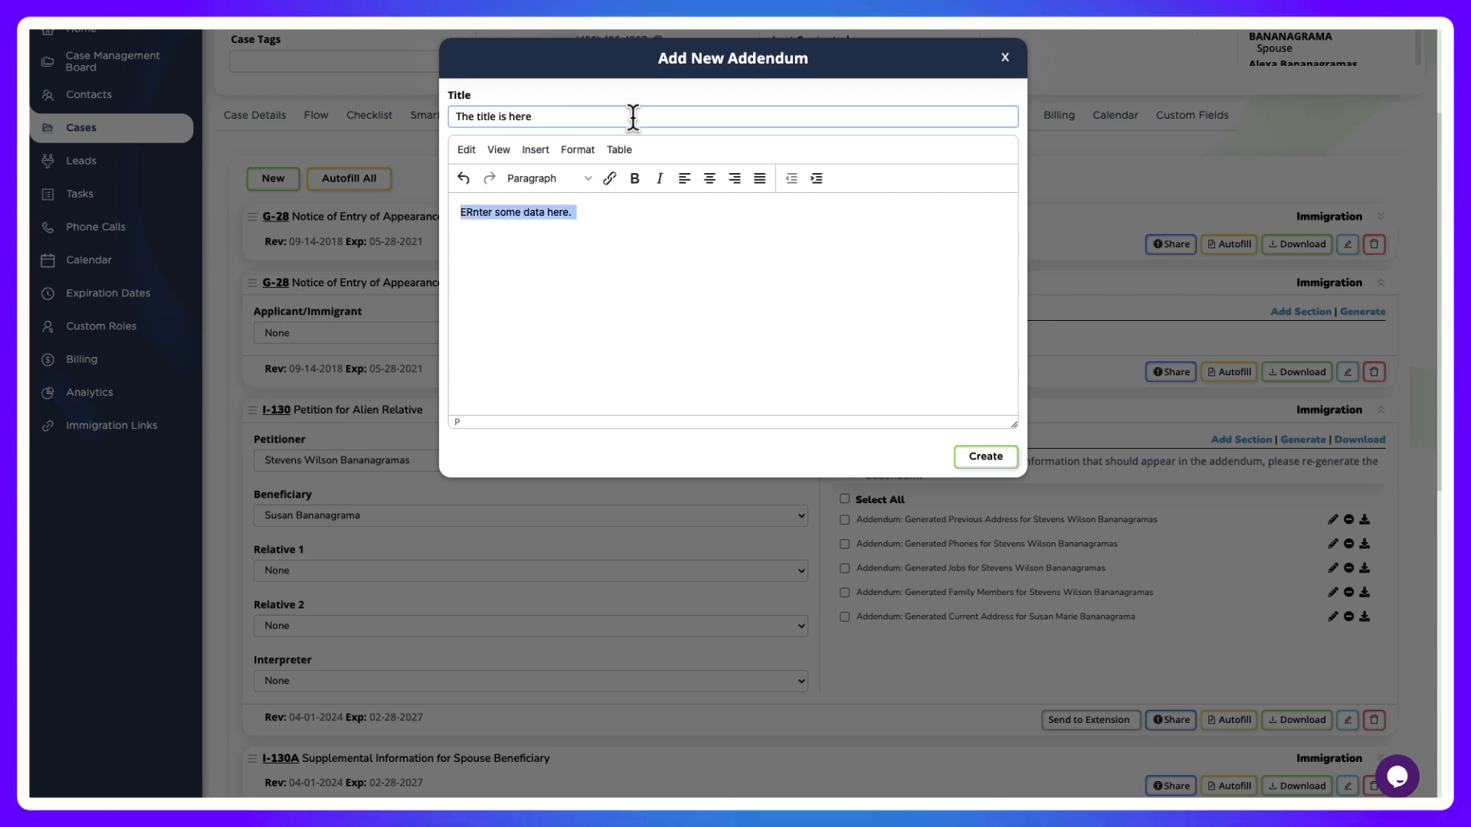
{"action": "key", "text": "Right"}
{"action": "key", "text": "super+v"}
{"action": "key", "text": "super+v"}
{"action": "key", "text": "super+v"}
{"action": "key", "text": "super+v"}
{"action": "key", "text": "super+v"}
{"action": "key", "text": "super+v"}
{"action": "key", "text": "super+v"}
{"action": "key", "text": "super+v"}
{"action": "key", "text": "super+v"}
{"action": "key", "text": "super+v"}
{"action": "key", "text": "super+v"}
{"action": "key", "text": "super+v"}
{"action": "key", "text": "super+v"}
{"action": "key", "text": "super+v"}
{"action": "key", "text": "super+v"}
{"action": "key", "text": "super+v"}
{"action": "key", "text": "super+v"}
{"action": "key", "text": "super+v"}
{"action": "key", "text": "super+v"}
{"action": "key", "text": "super+v"}
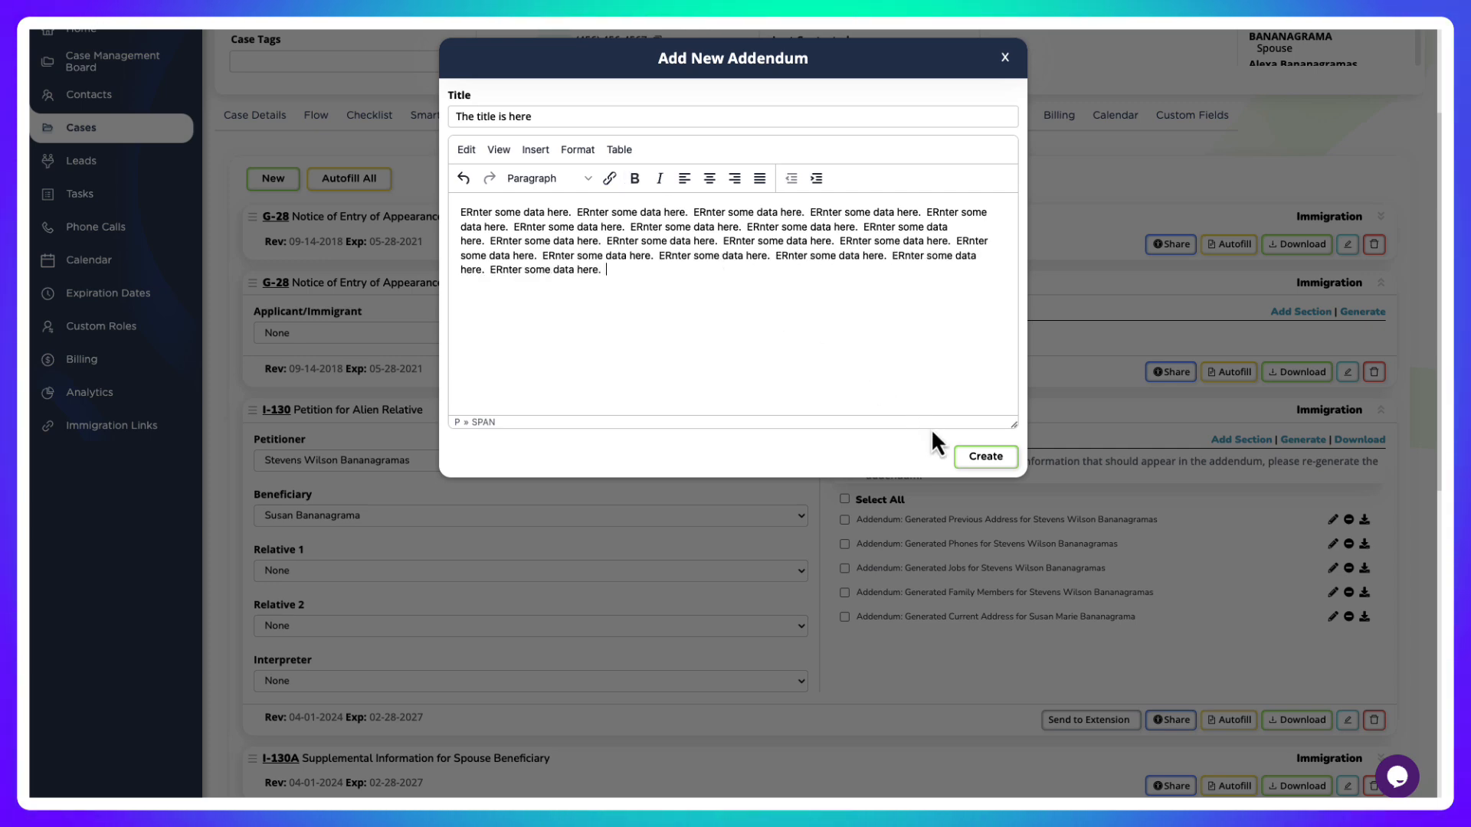
{"action": "left_click", "coordinate": [991, 456]}
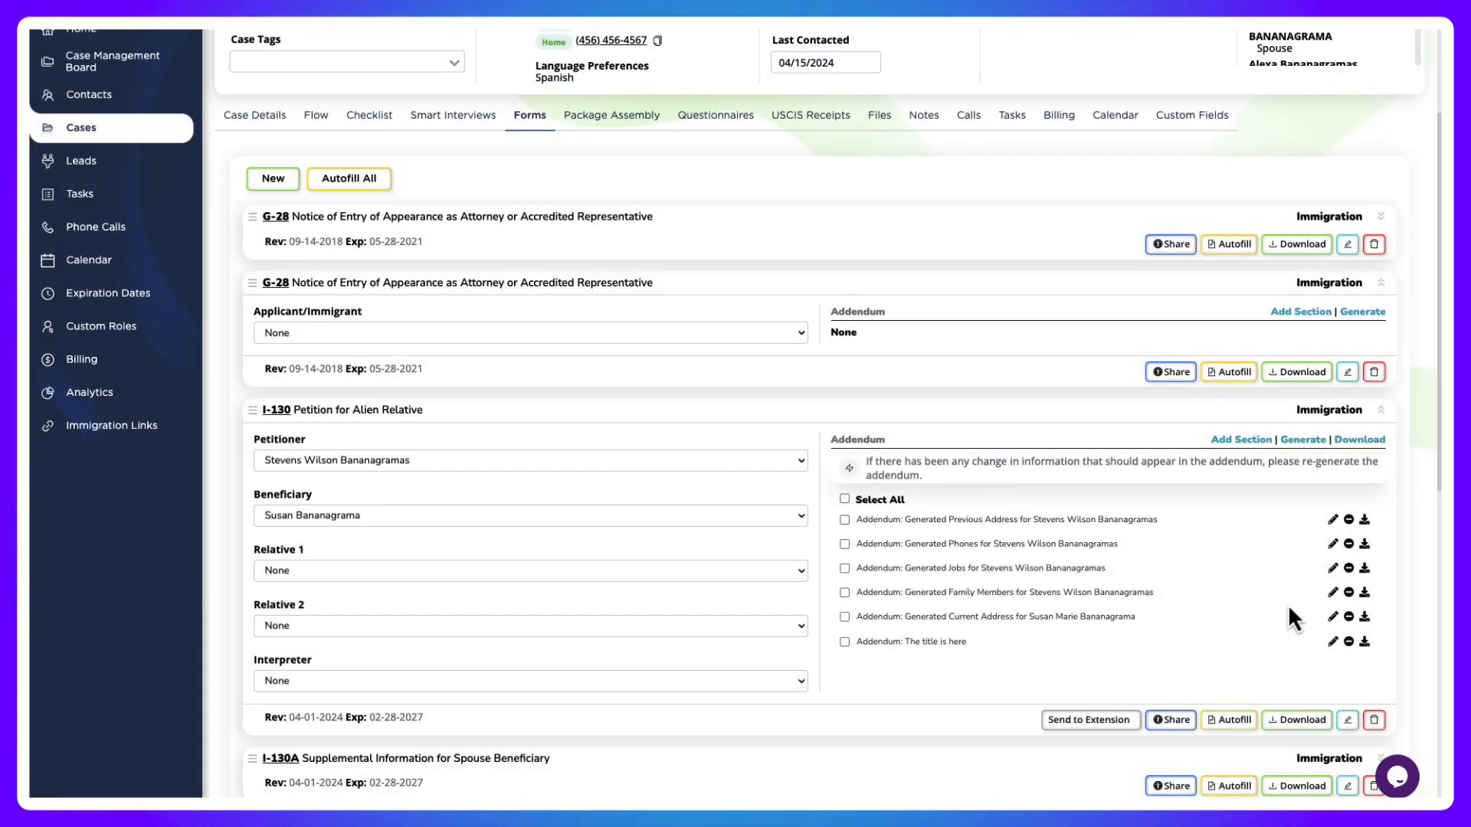
Inspect the contents of the custom addendum section and the generated previous address section, closing each without changes.
{"action": "left_click", "coordinate": [1333, 643]}
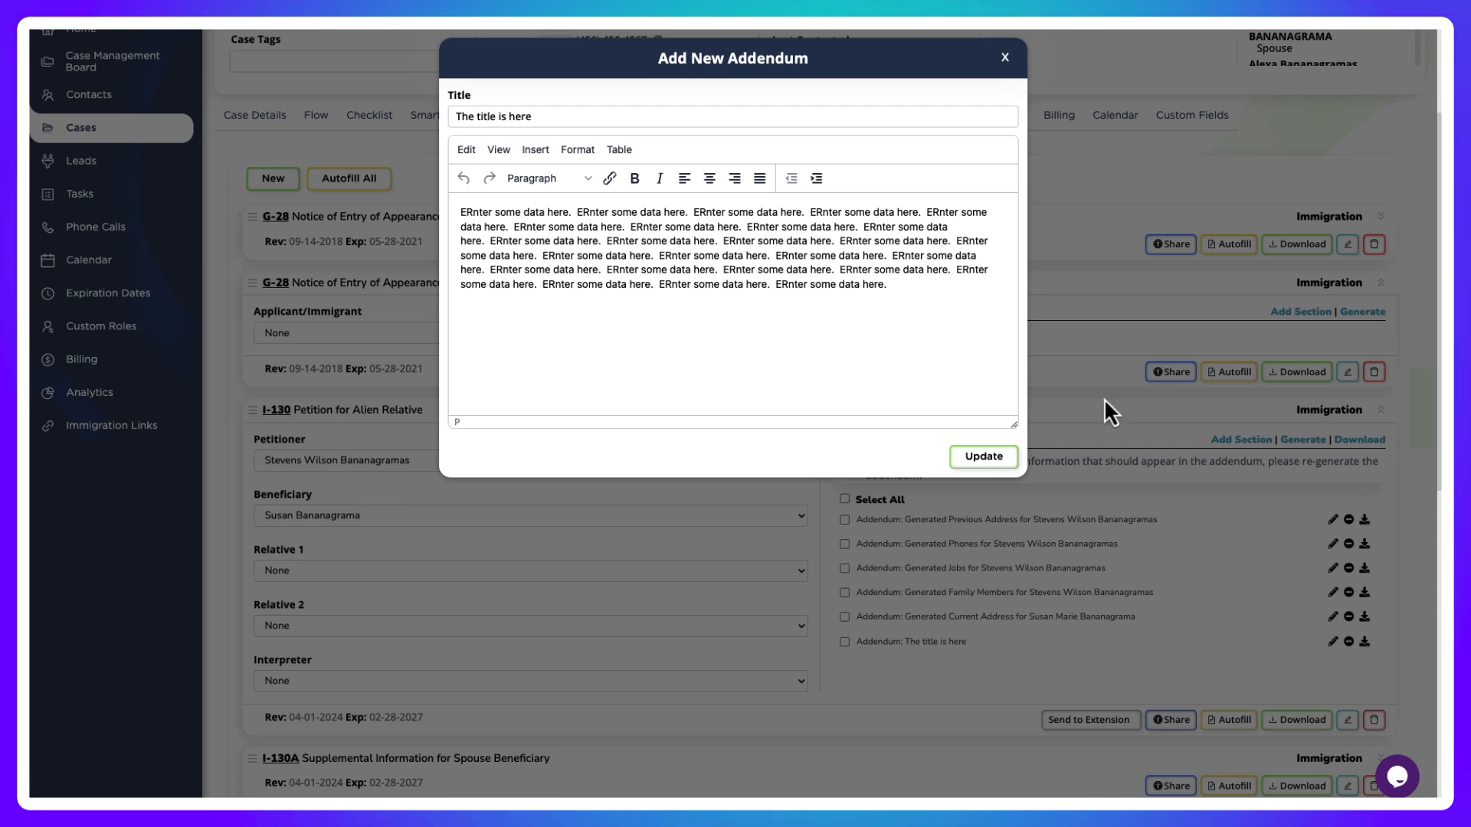
{"action": "left_click", "coordinate": [1005, 58]}
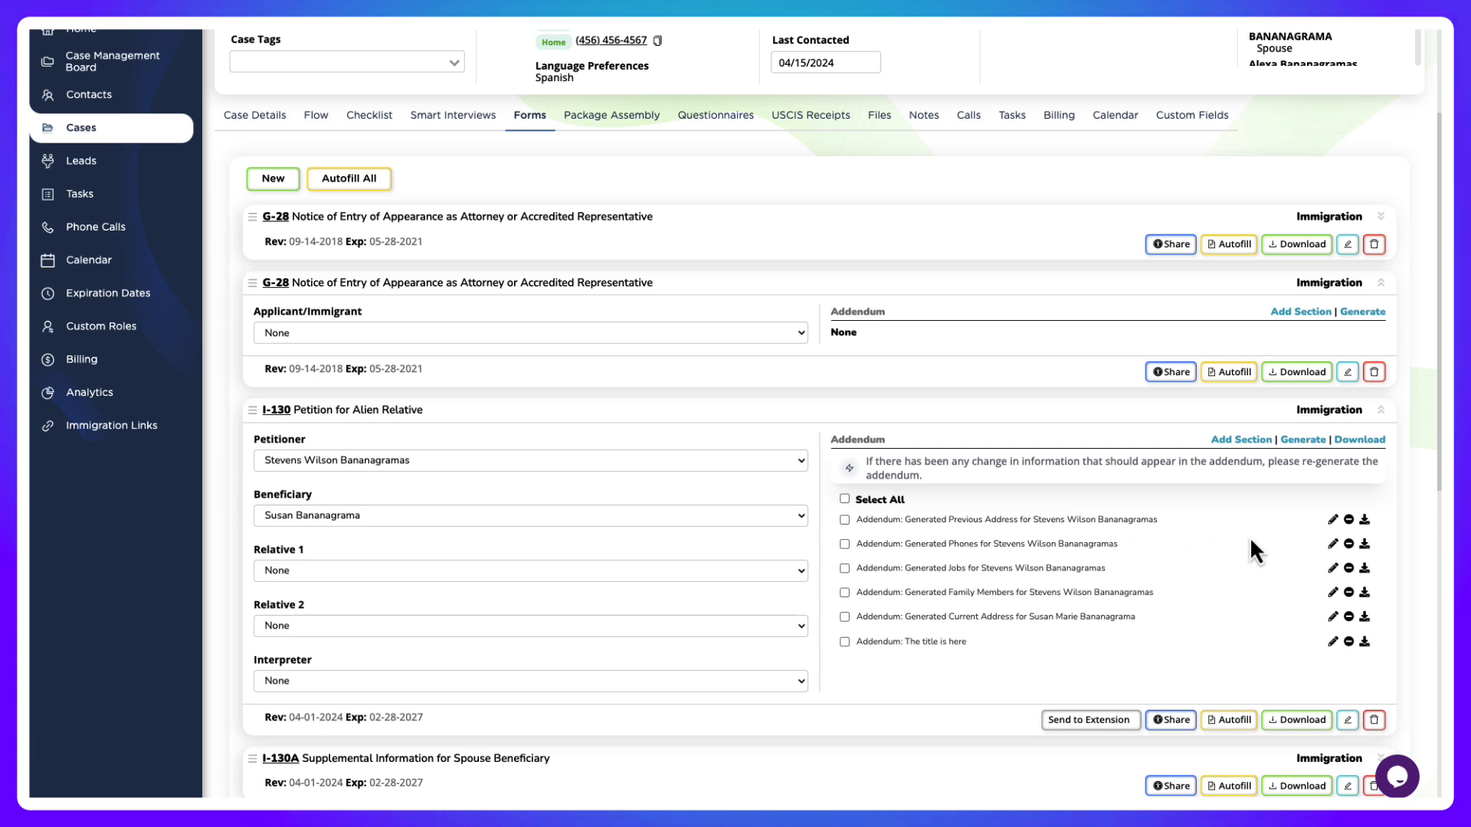
{"action": "left_click", "coordinate": [1333, 520]}
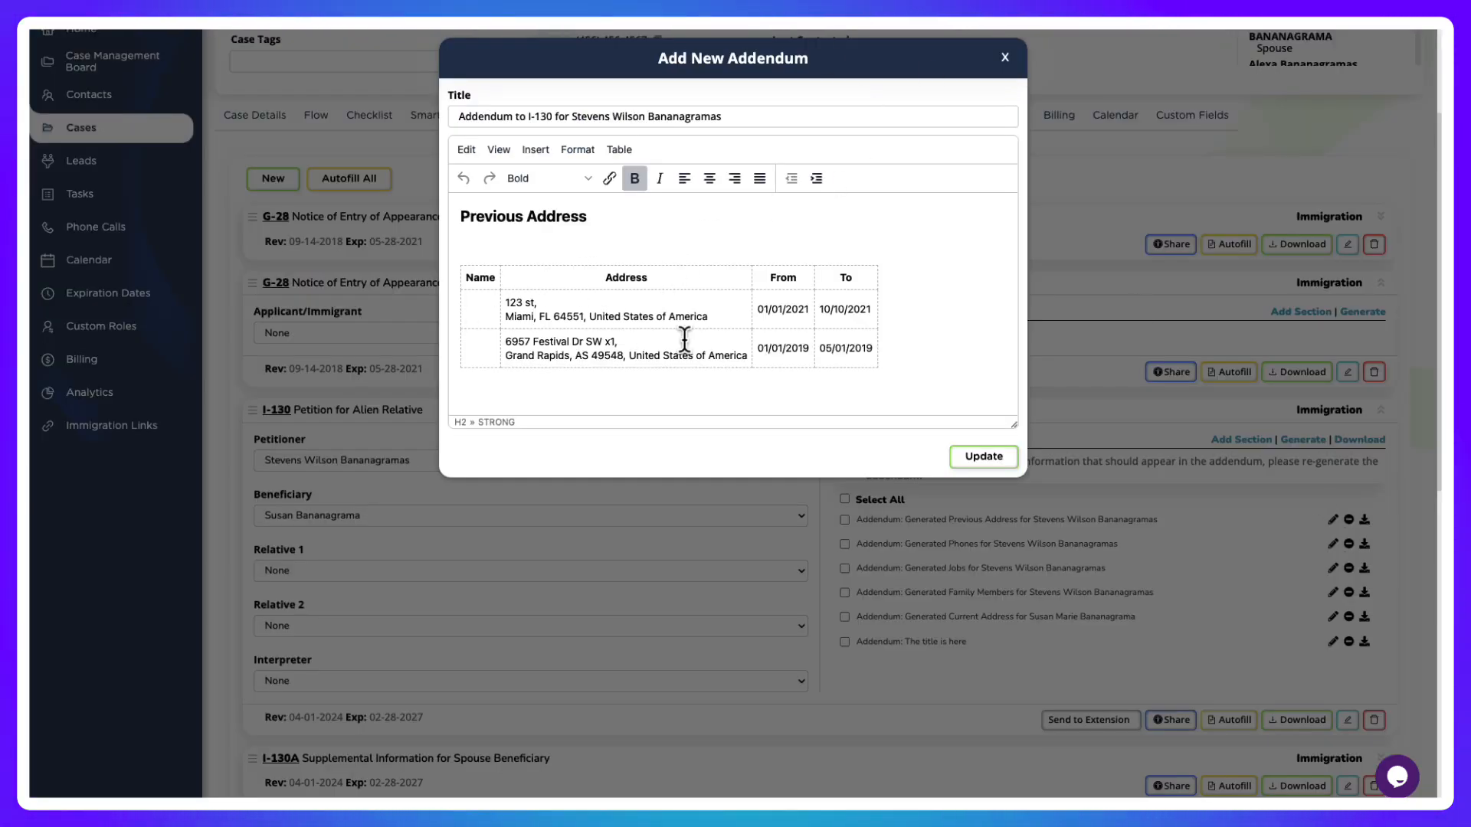
{"action": "left_click", "coordinate": [1006, 58]}
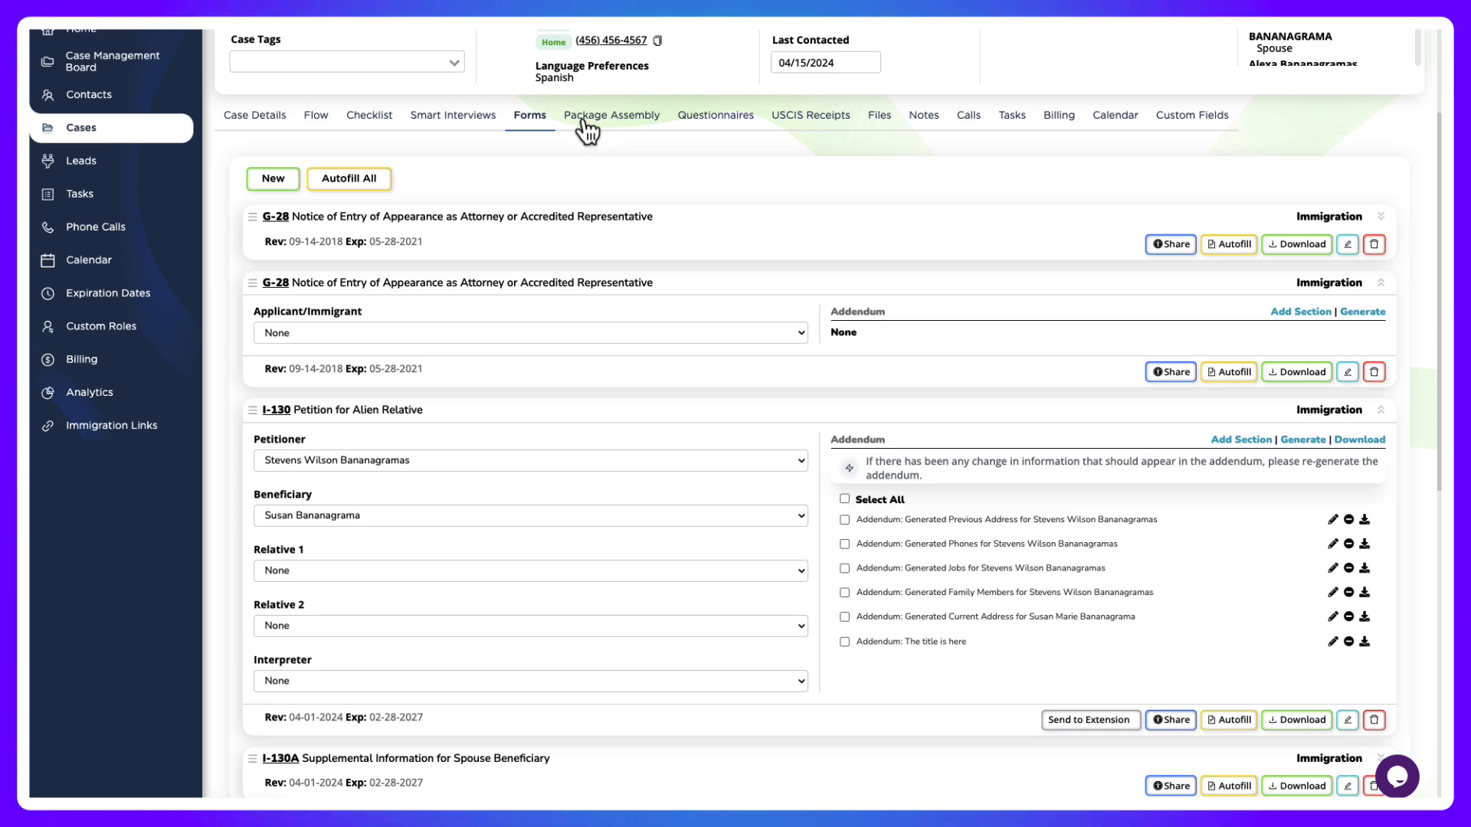
Download the I-130 form and its combined addendum as PDFs and look through both documents.
{"action": "left_click", "coordinate": [1302, 720]}
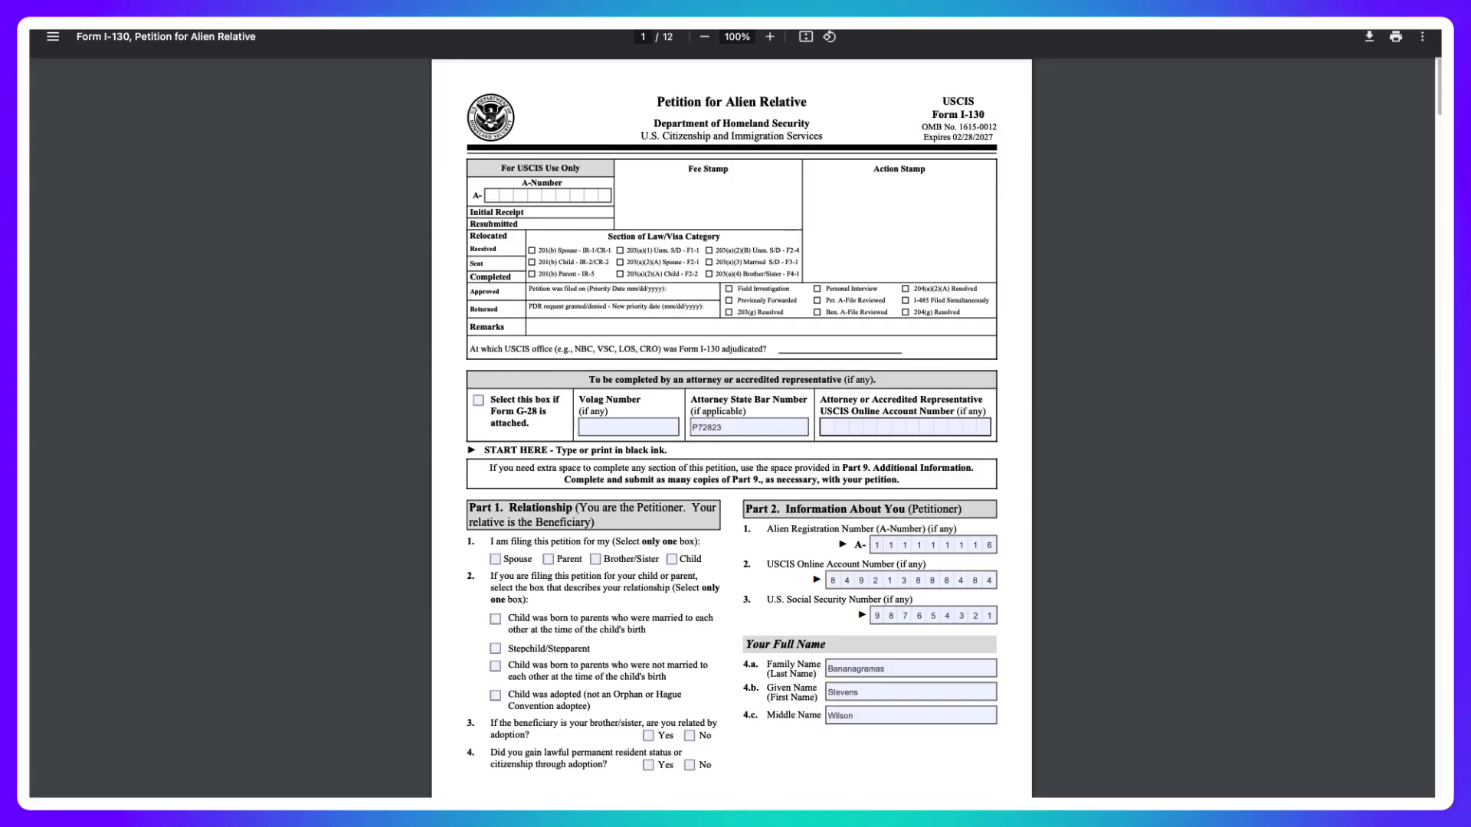
{"action": "left_click_drag", "start_coordinate": [1441, 92], "coordinate": [1427, 61]}
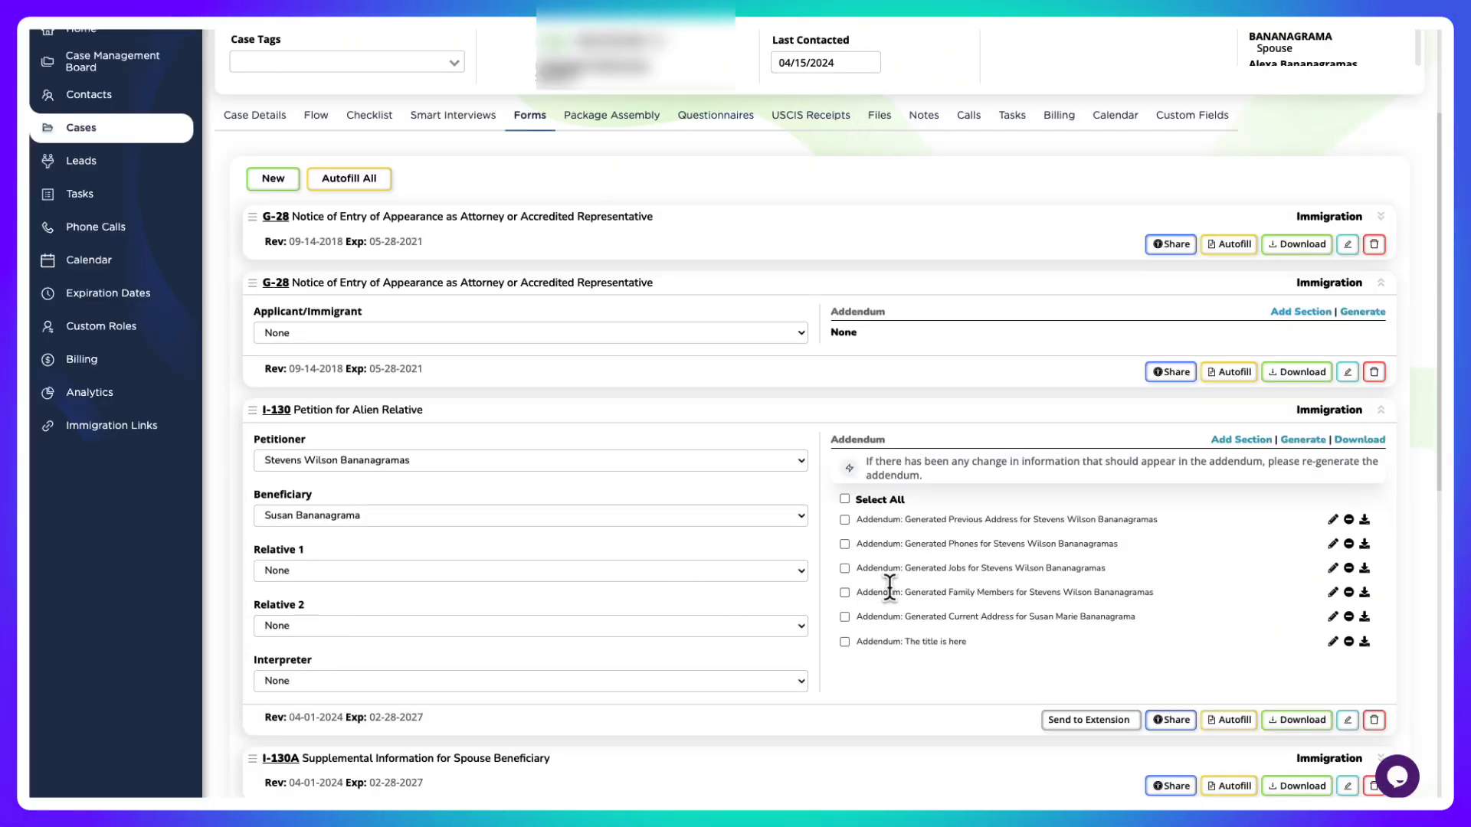
{"action": "left_click", "coordinate": [1362, 441]}
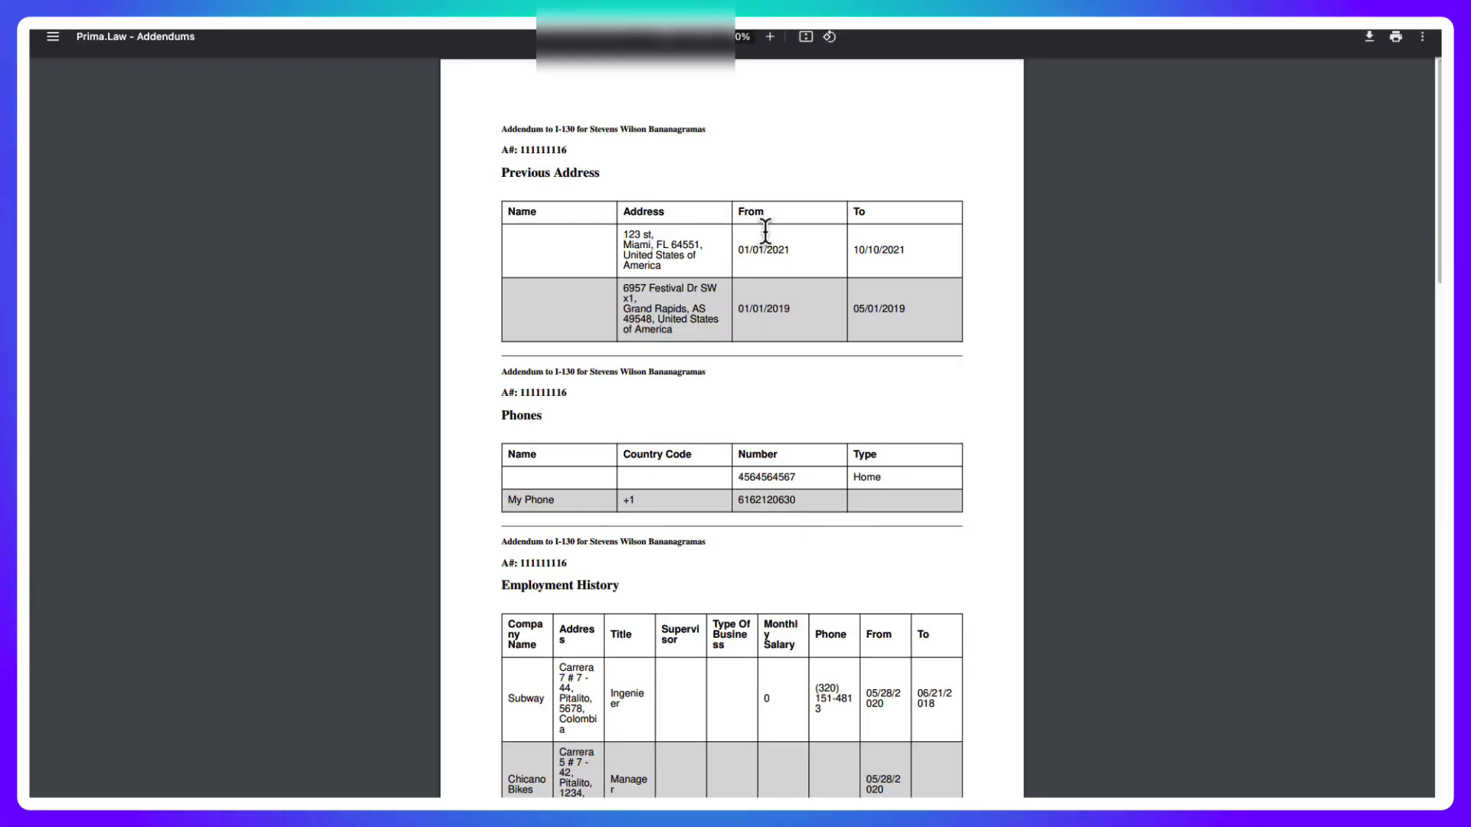
{"action": "scroll", "coordinate": [814, 230], "scroll_direction": "down", "scroll_amount": 5}
{"action": "scroll", "coordinate": [814, 222], "scroll_direction": "down", "scroll_amount": 10}
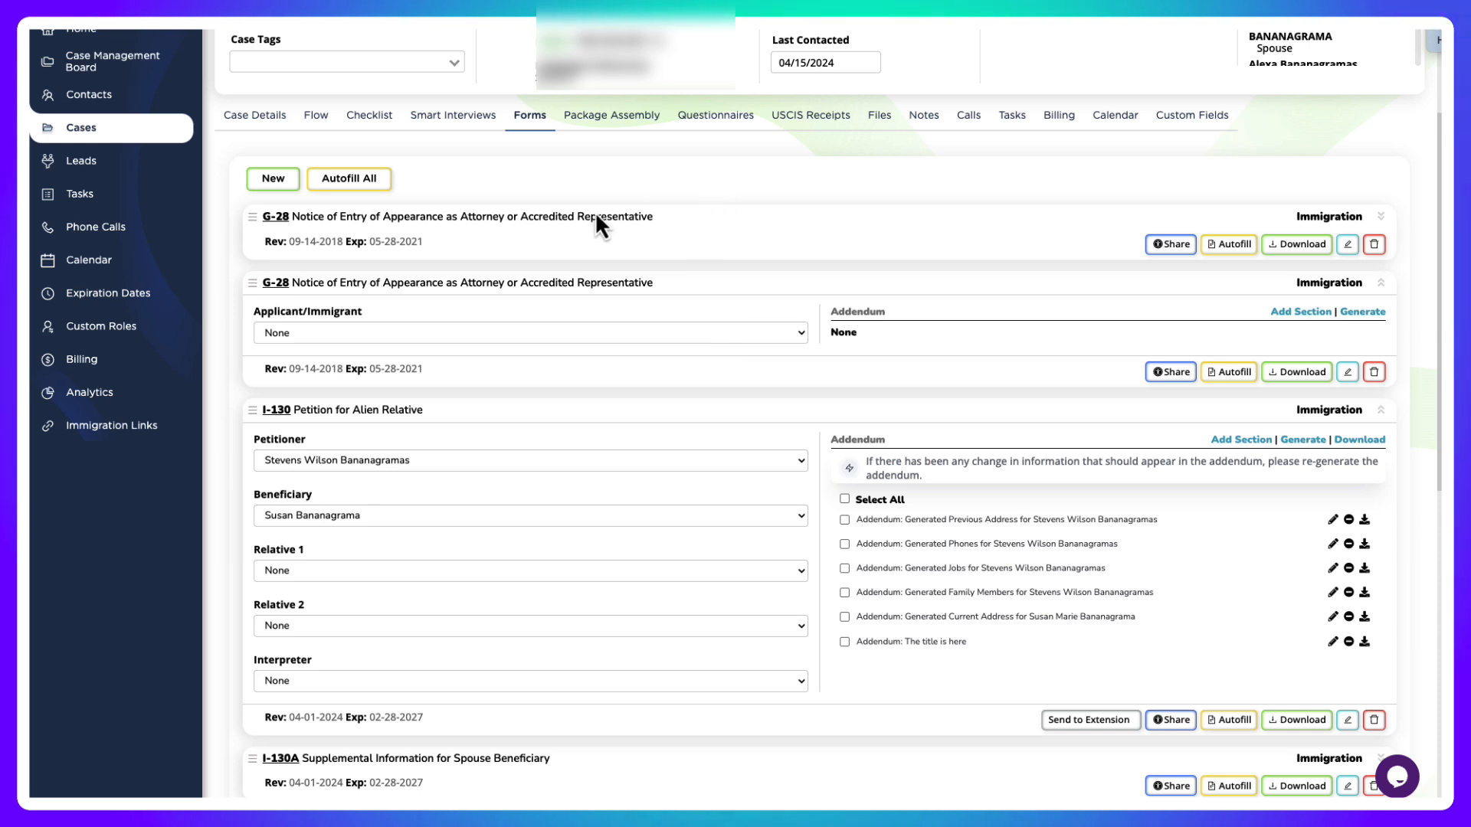
Collapse the I-130 form and bring up the family members recorded on the case's main contact.
{"action": "double_click", "coordinate": [706, 409]}
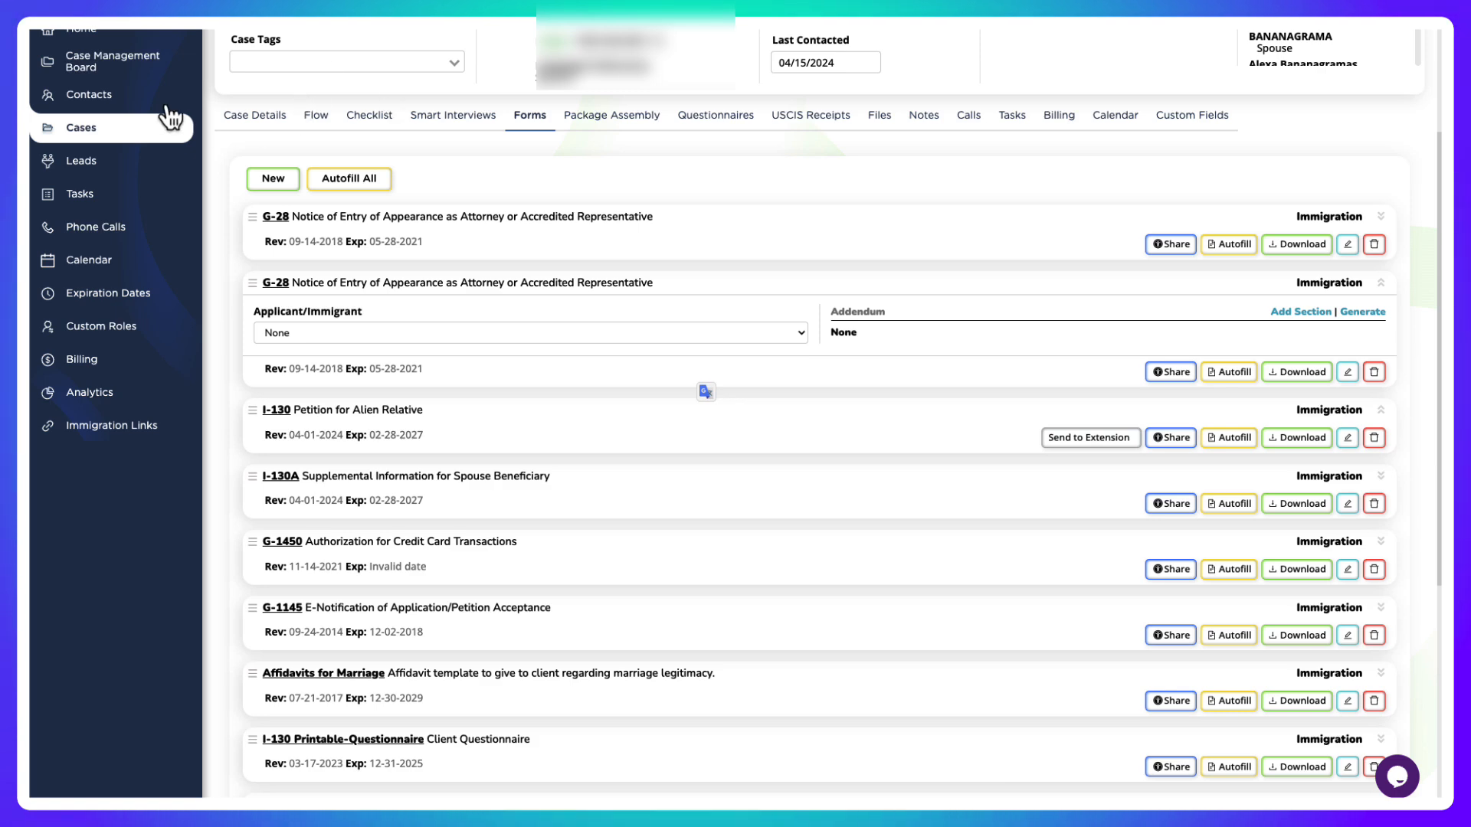
{"action": "scroll", "coordinate": [716, 280], "scroll_direction": "up", "scroll_amount": 3}
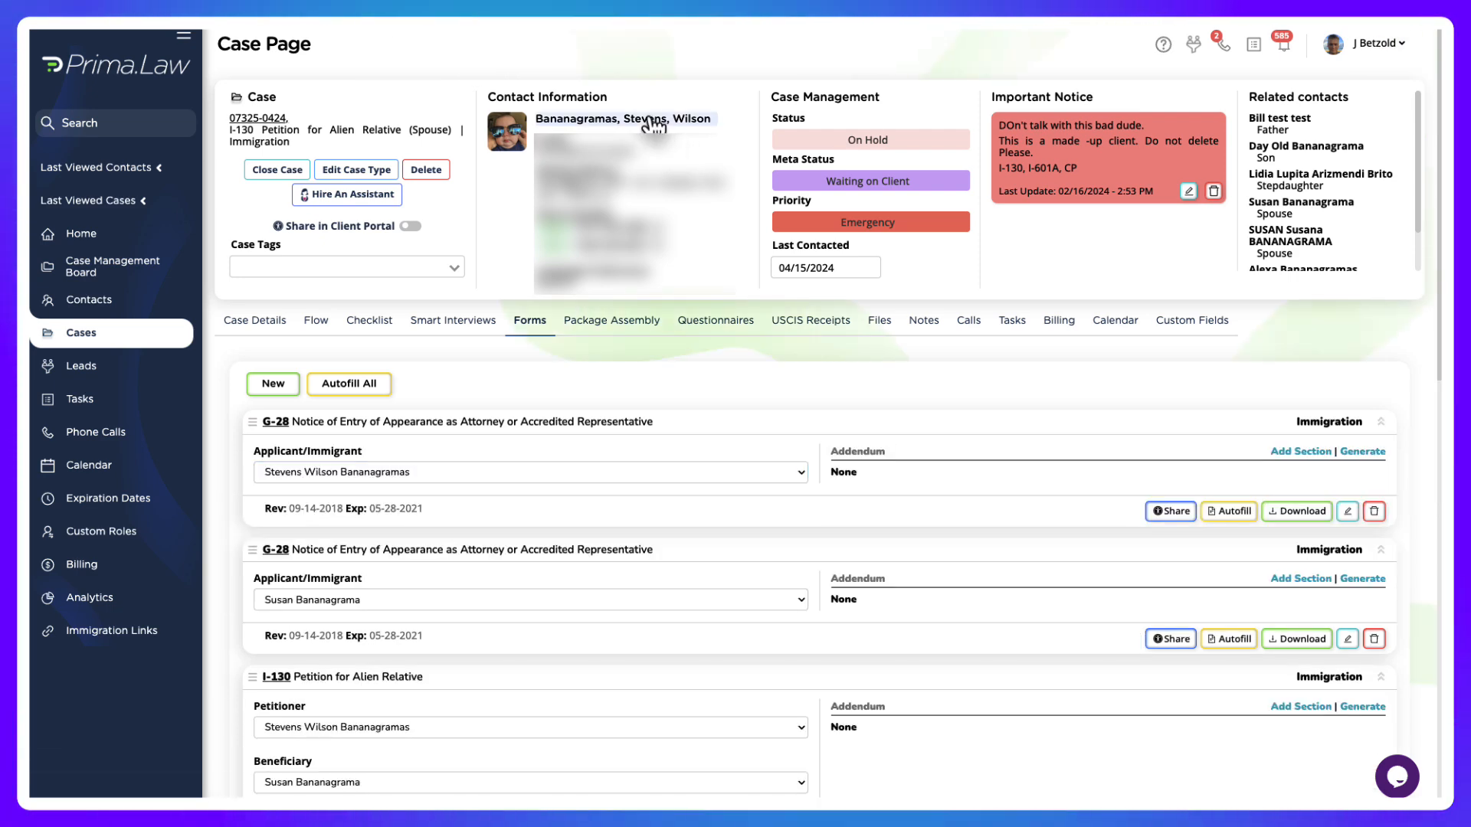
{"action": "left_click", "coordinate": [647, 119]}
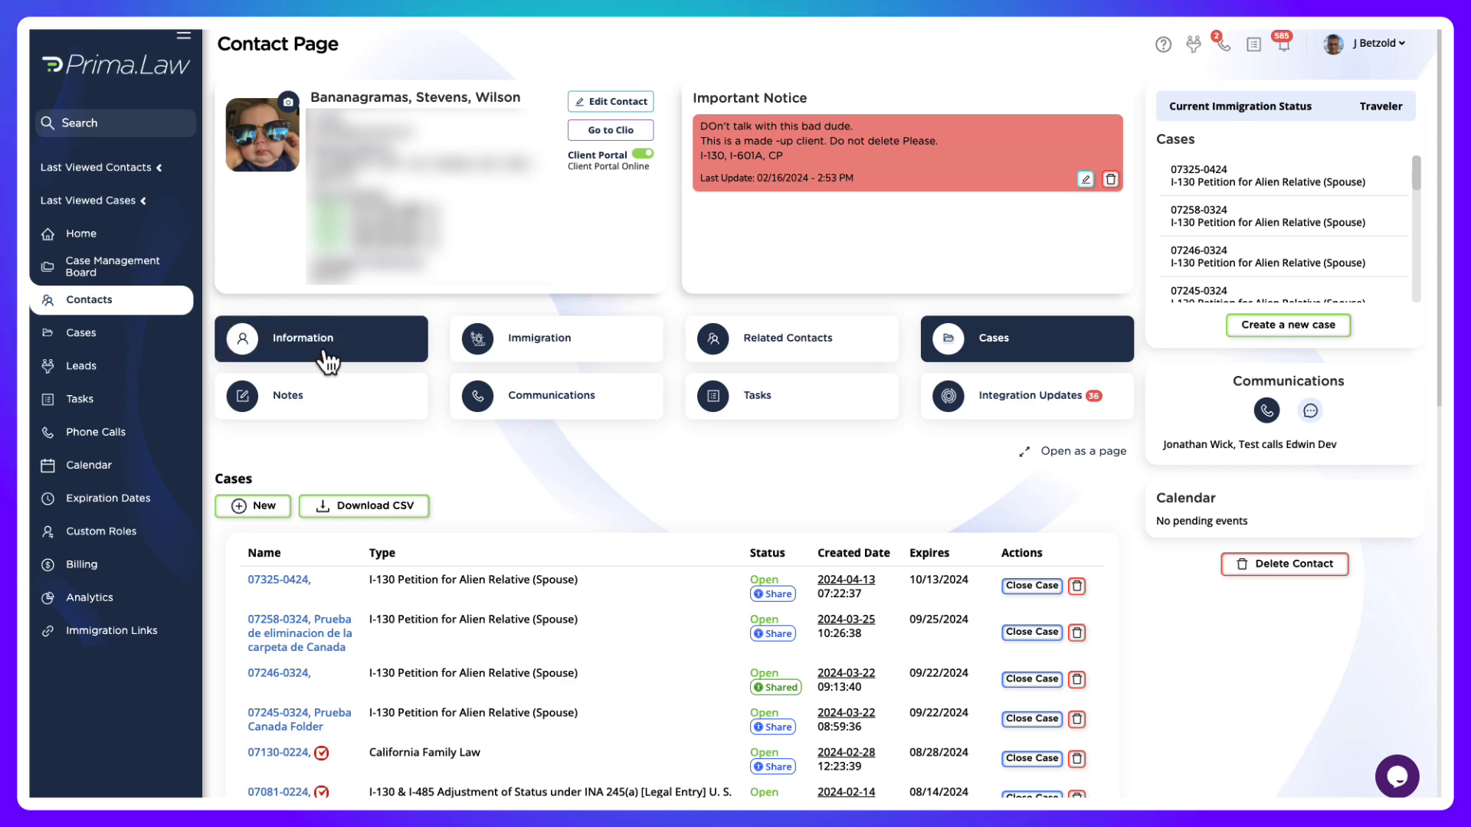
{"action": "left_click", "coordinate": [325, 356]}
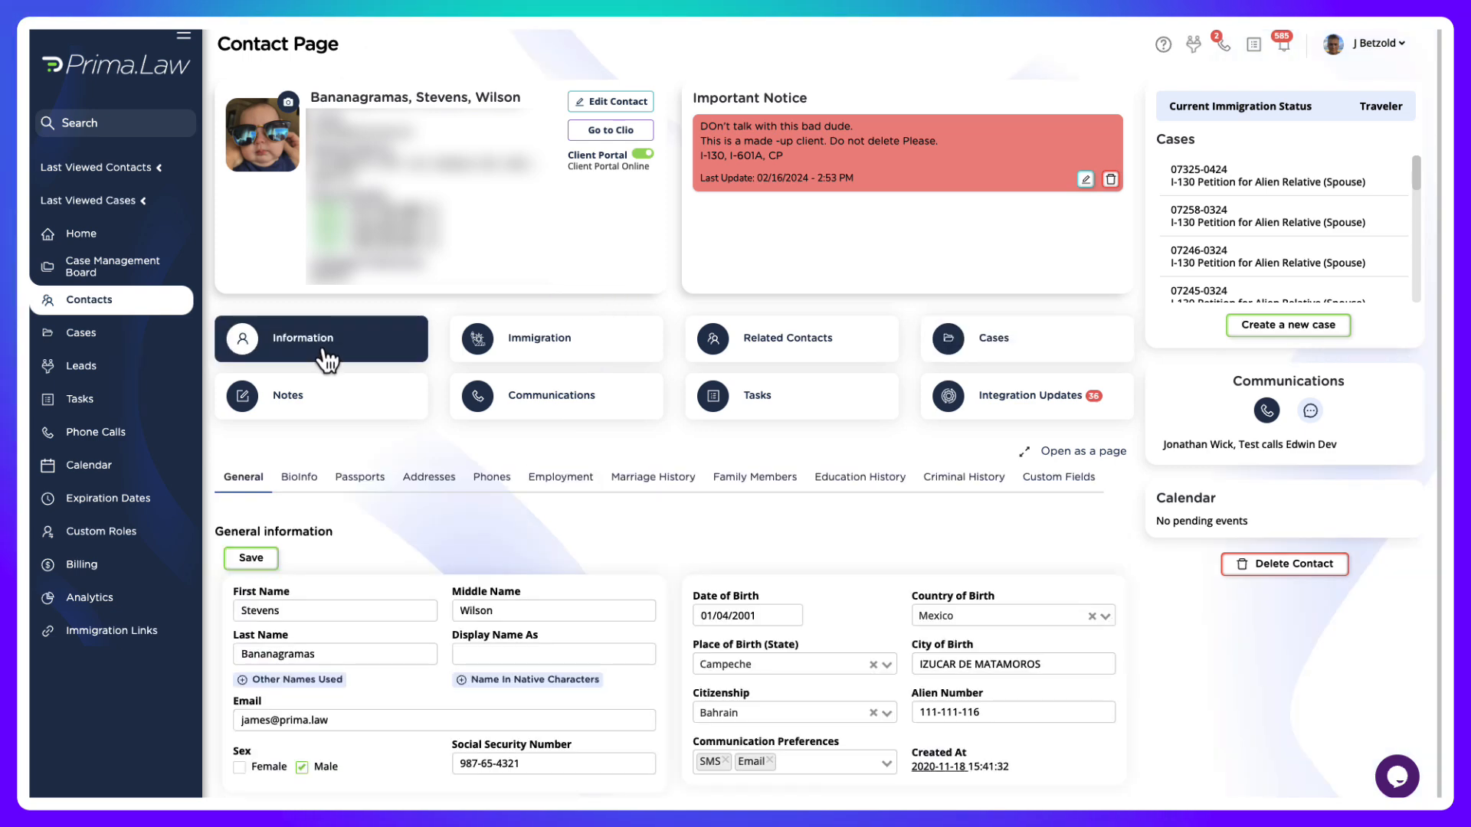
{"action": "left_click", "coordinate": [759, 476]}
{"action": "scroll", "coordinate": [633, 529], "scroll_direction": "down", "scroll_amount": 5}
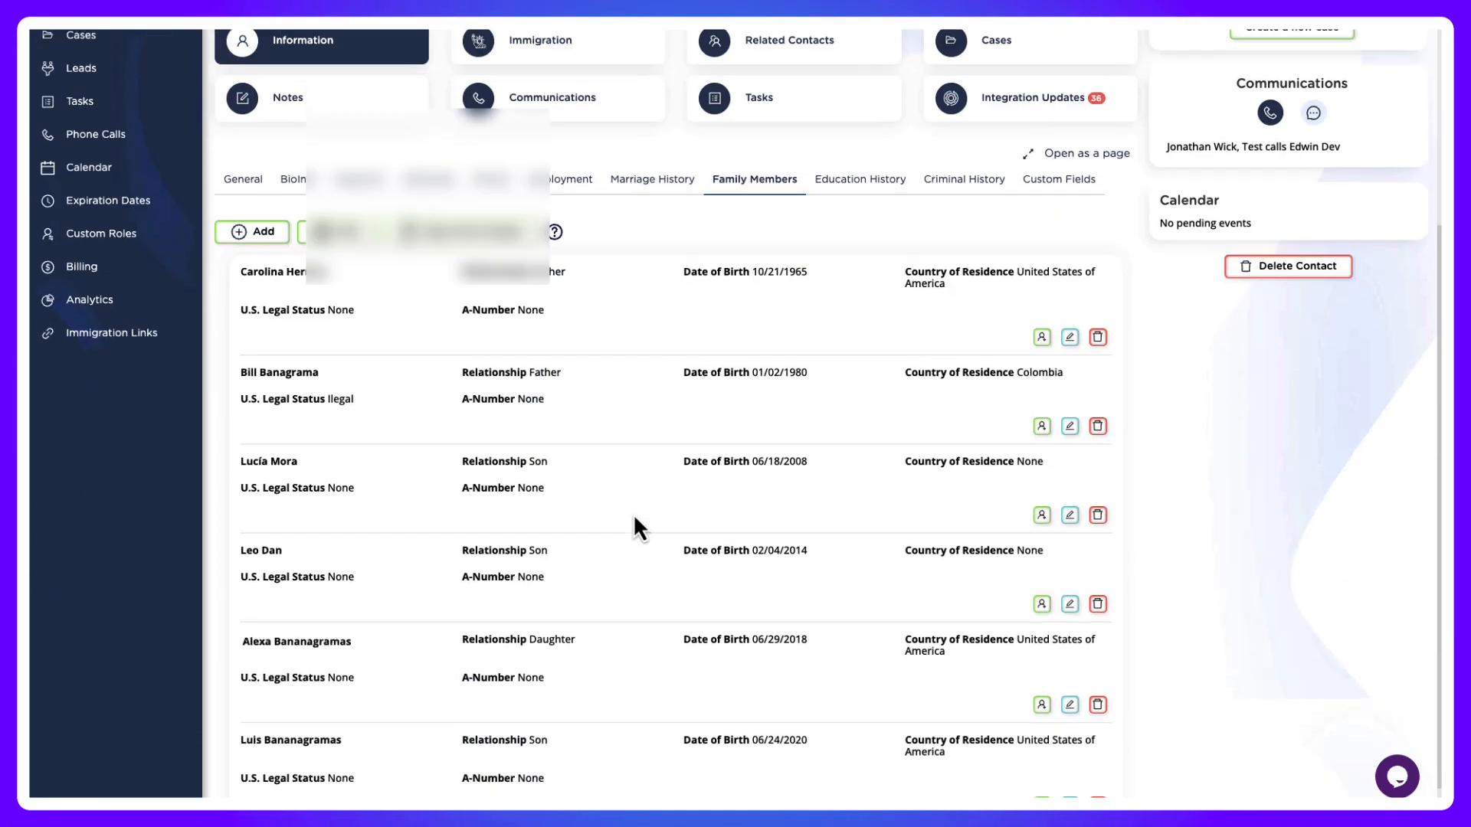
Produce the printable Family Members exhibit for the contact, review it and return to the contact record.
{"action": "scroll", "coordinate": [457, 430], "scroll_direction": "up", "scroll_amount": 3}
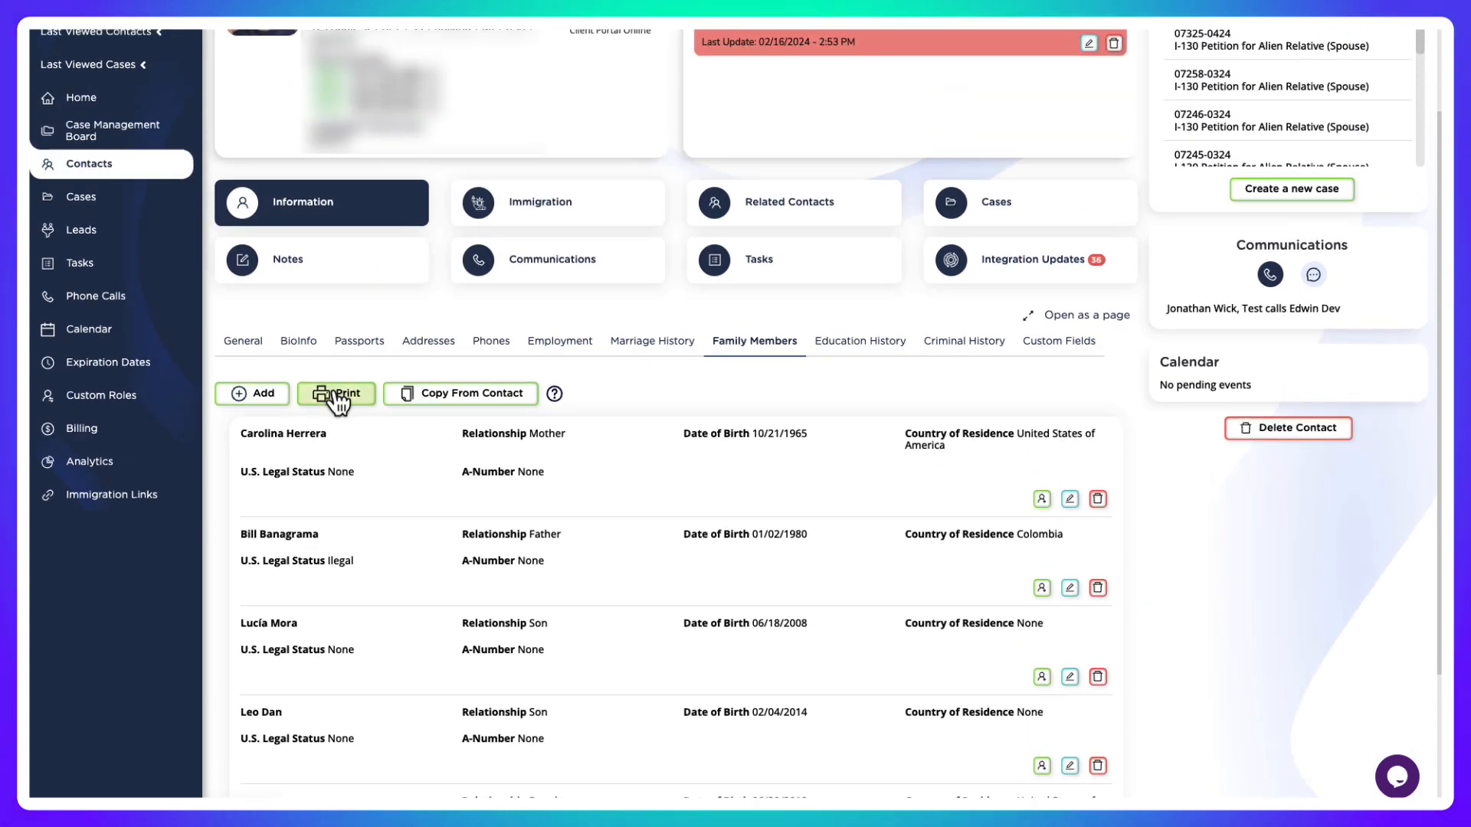
{"action": "left_click", "coordinate": [337, 395]}
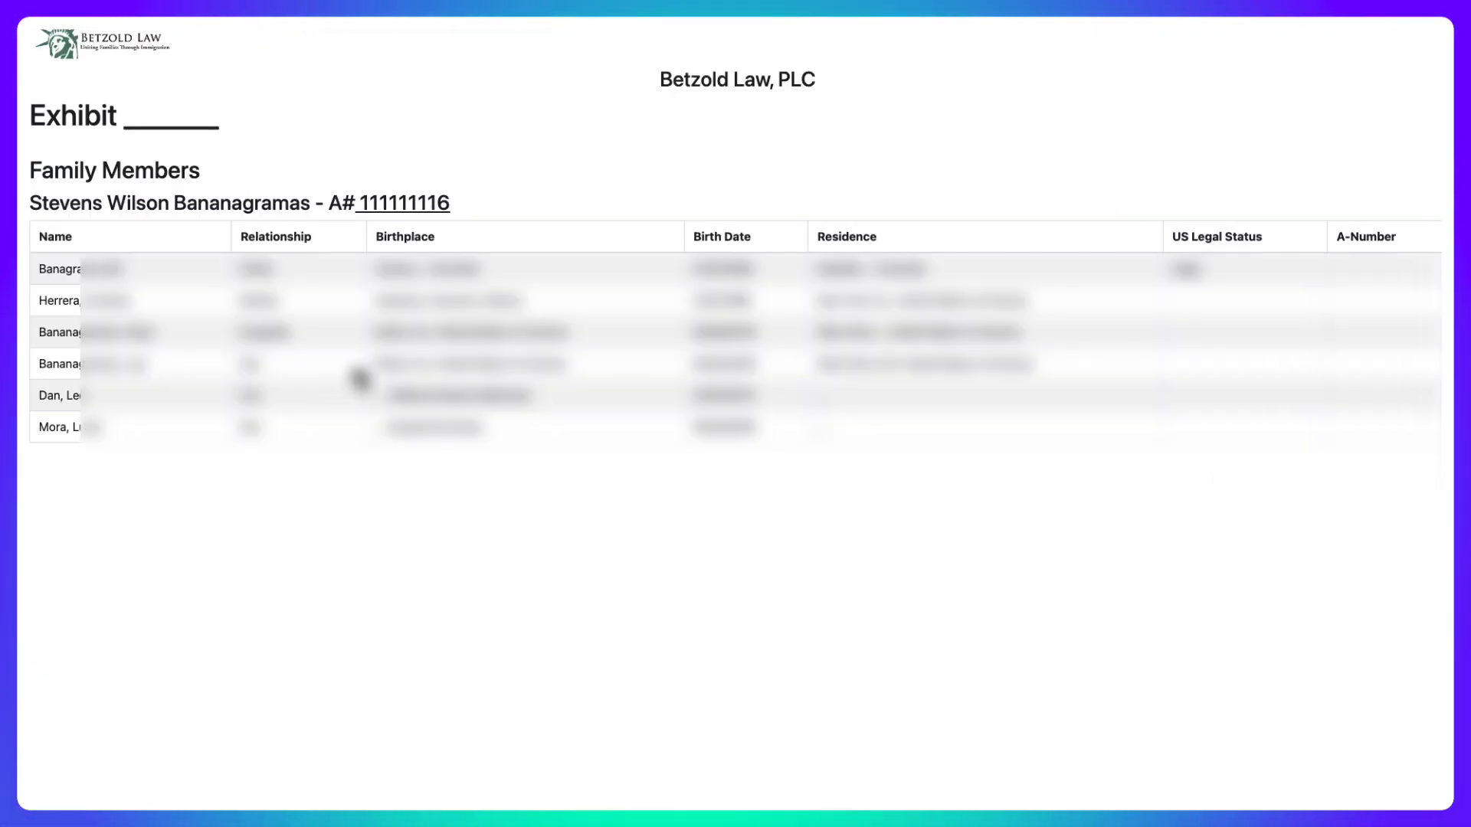
{"action": "left_click_drag", "start_coordinate": [1444, 135], "coordinate": [1440, 240]}
{"action": "left_click_drag", "start_coordinate": [1440, 240], "coordinate": [1437, 243]}
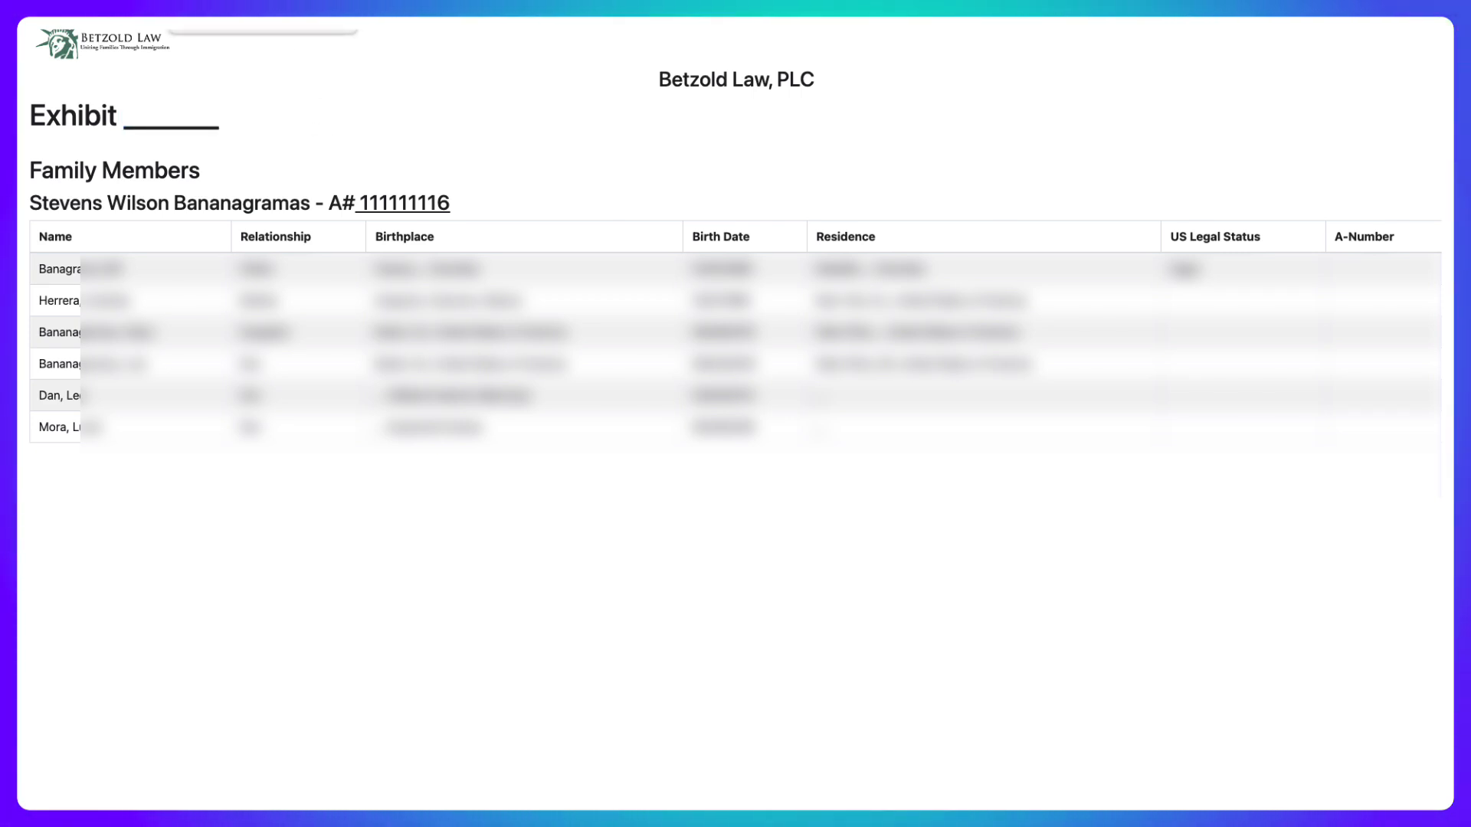
{"action": "left_click", "coordinate": [260, 20]}
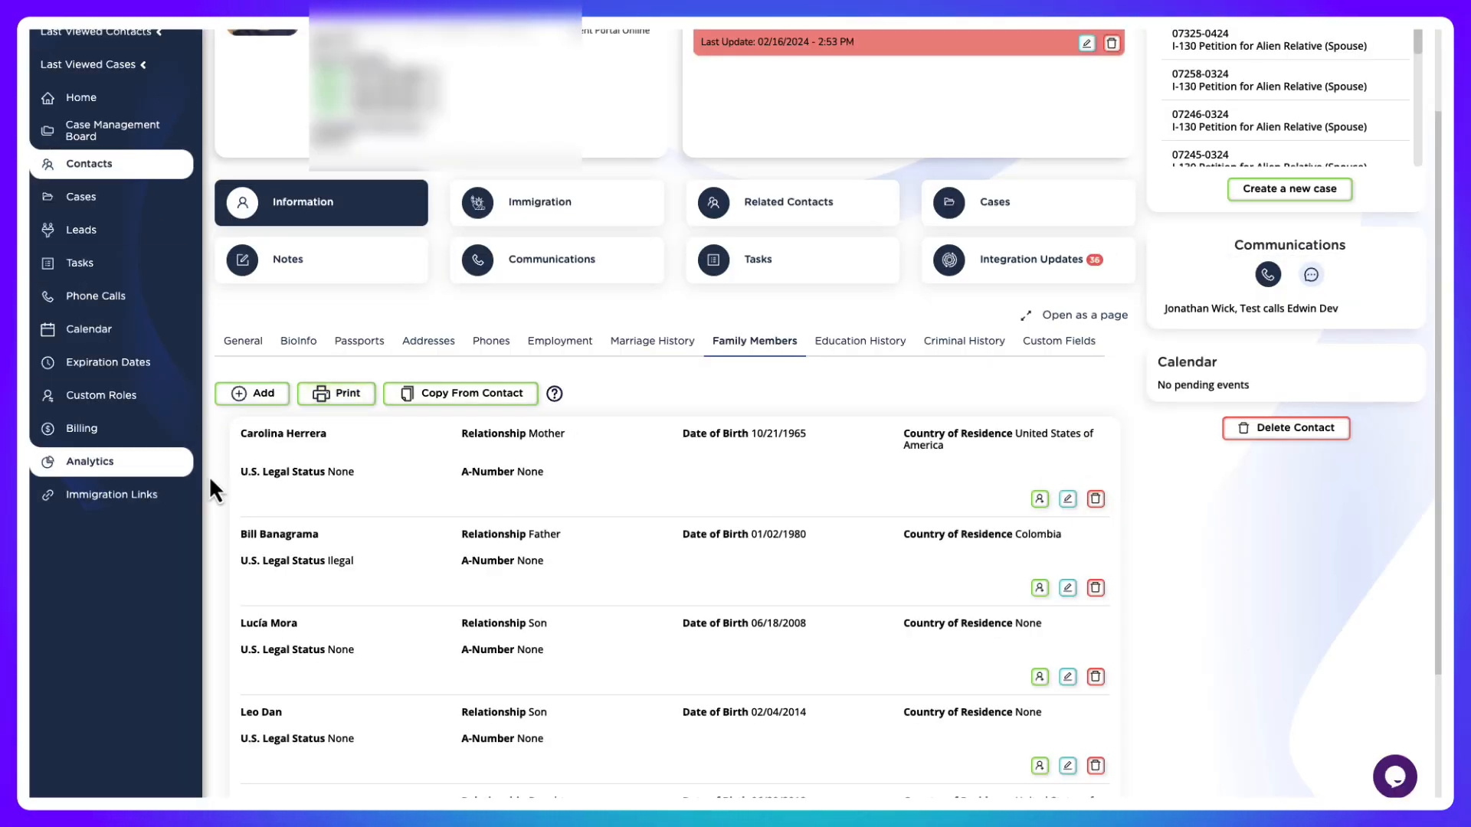
Browse the contact's passports, addresses, phones, employment, marriage history, family members and education history records.
{"action": "left_click", "coordinate": [371, 346]}
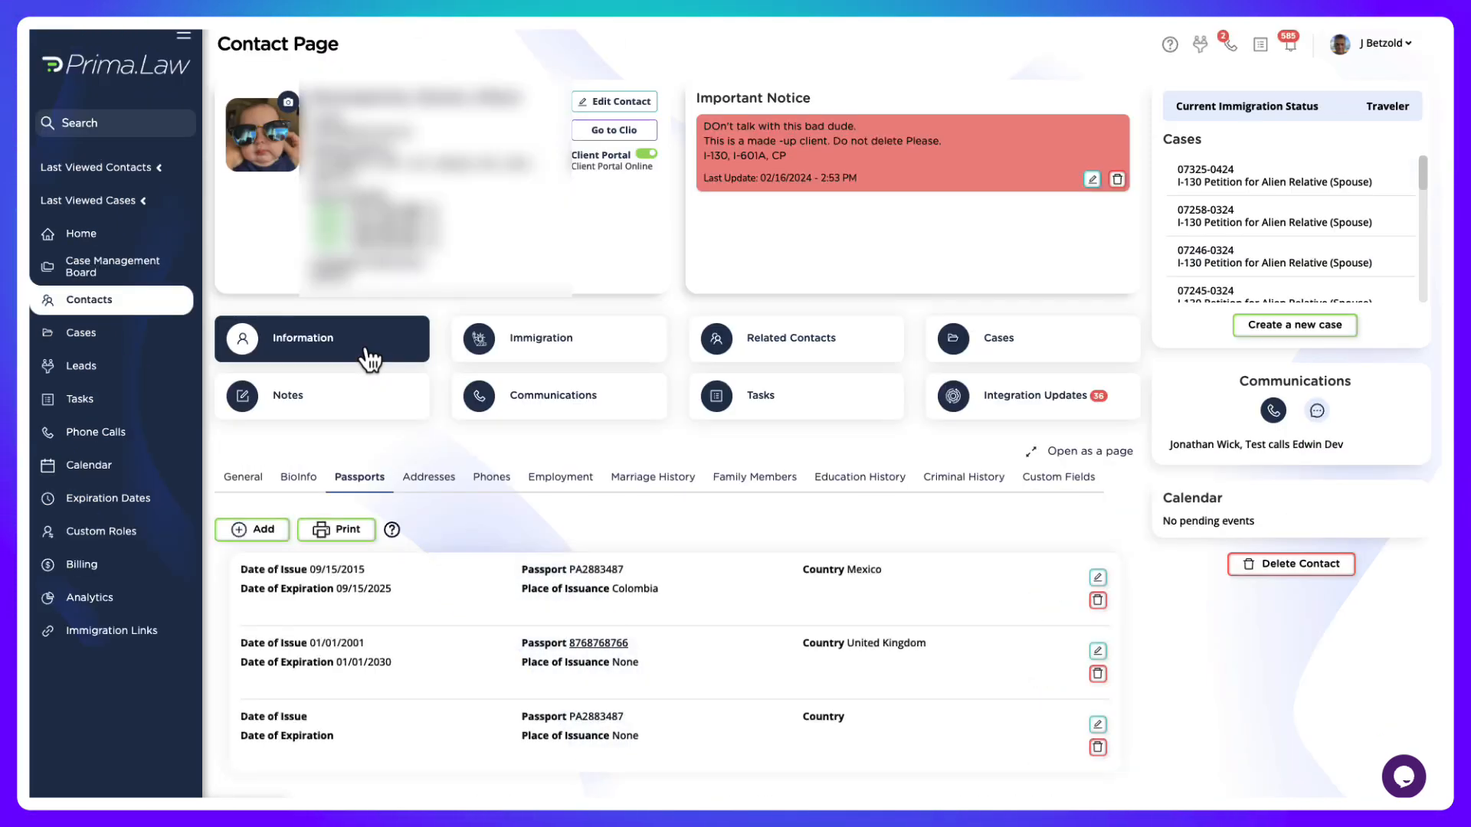
{"action": "left_click", "coordinate": [437, 482]}
{"action": "left_click", "coordinate": [495, 479]}
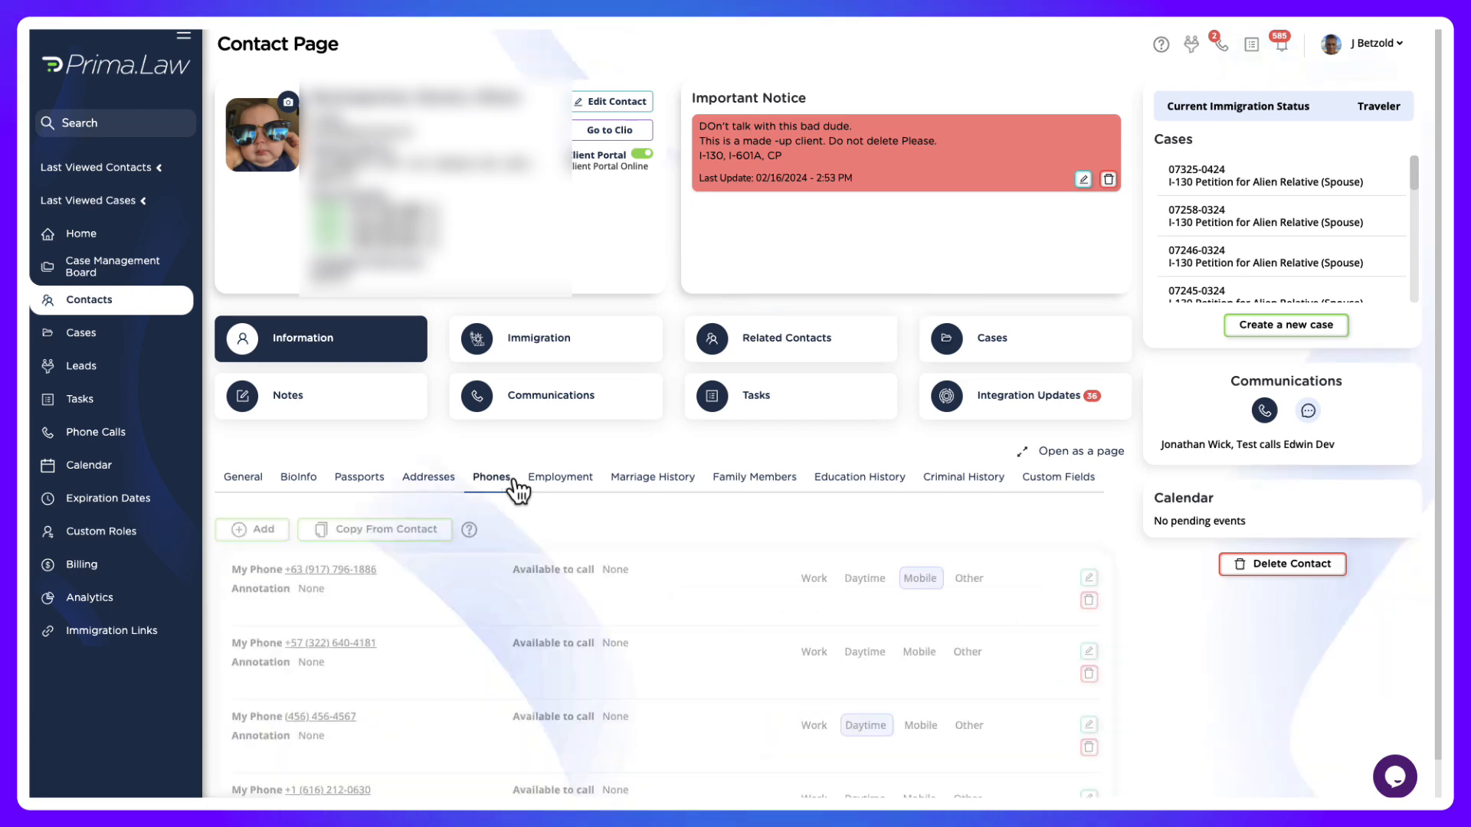
{"action": "left_click", "coordinate": [560, 480]}
{"action": "left_click", "coordinate": [624, 490]}
{"action": "left_click", "coordinate": [754, 480]}
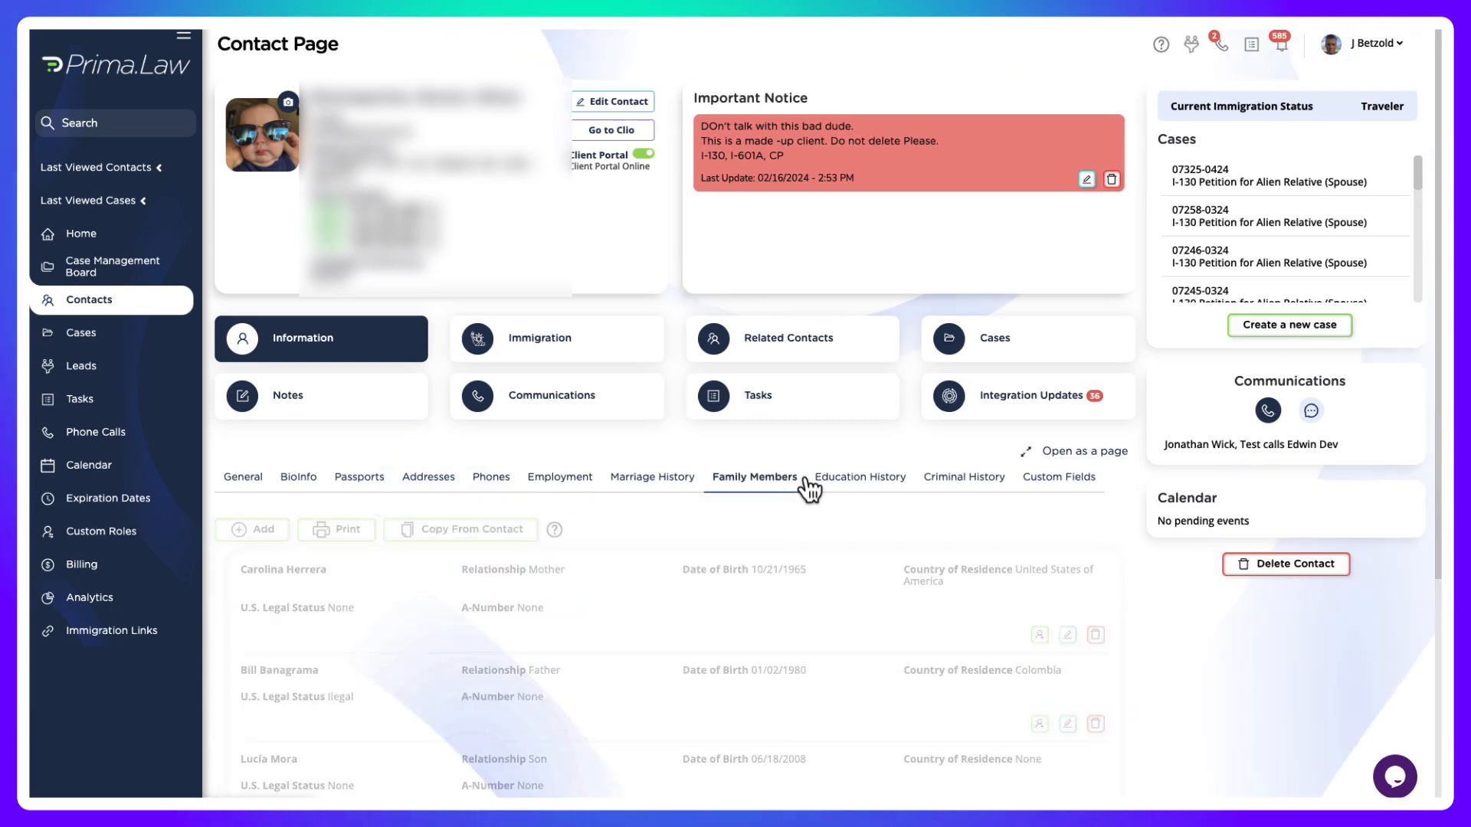
{"action": "left_click", "coordinate": [860, 481]}
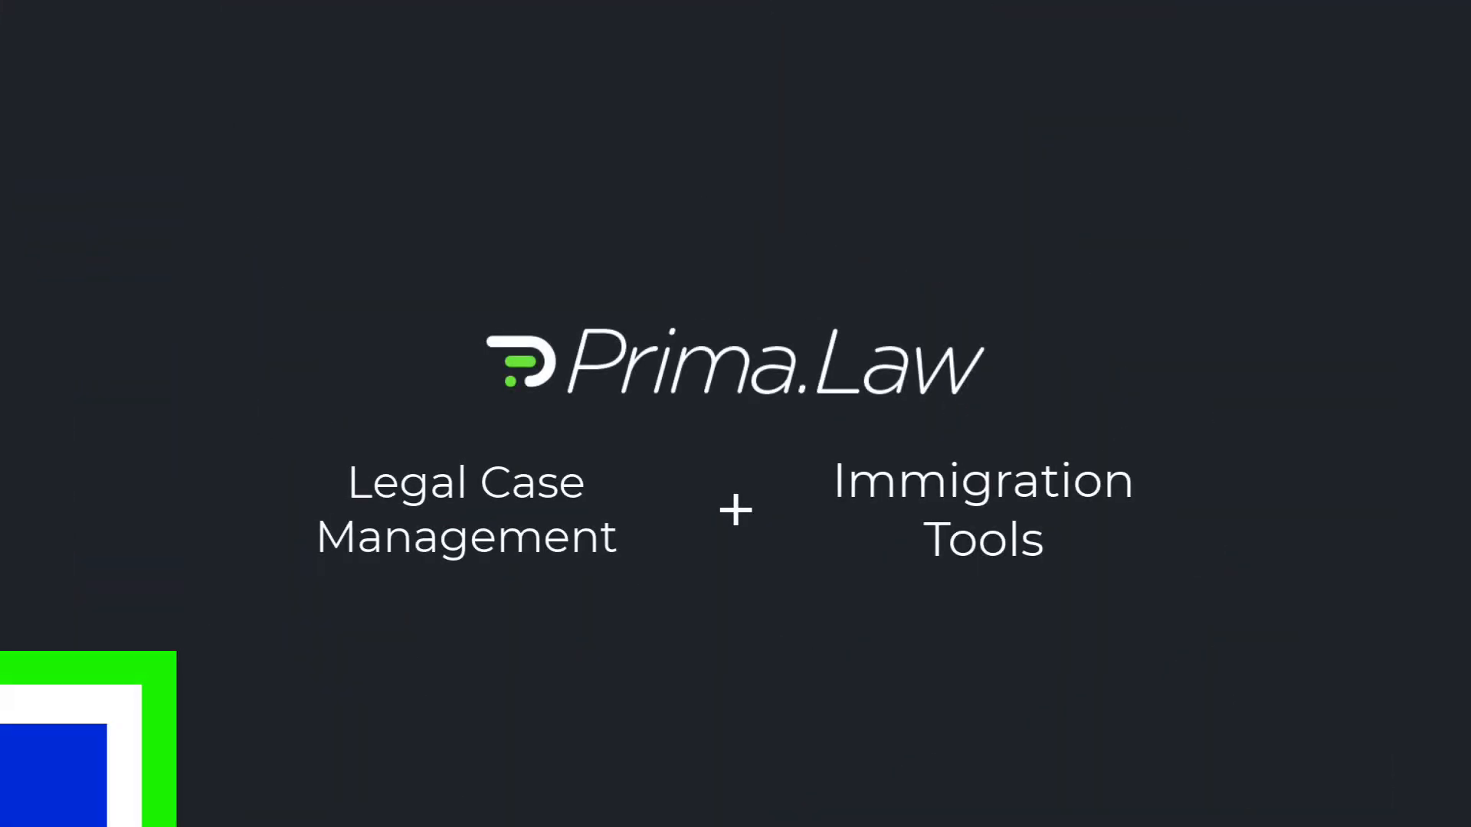